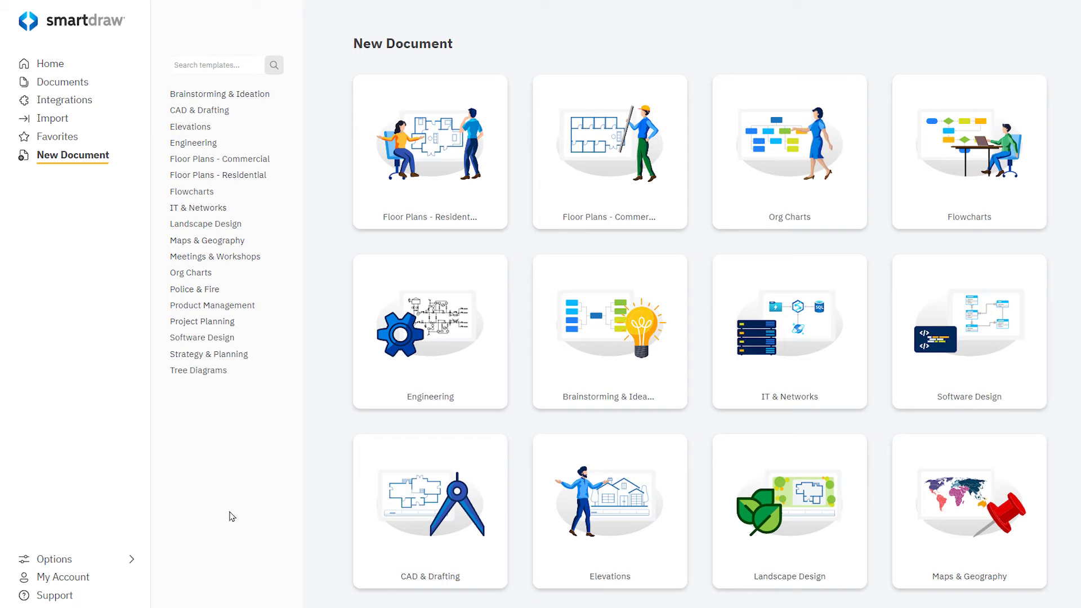
- Open the Flowcharts template category from the New Document page
left_click(944, 163)
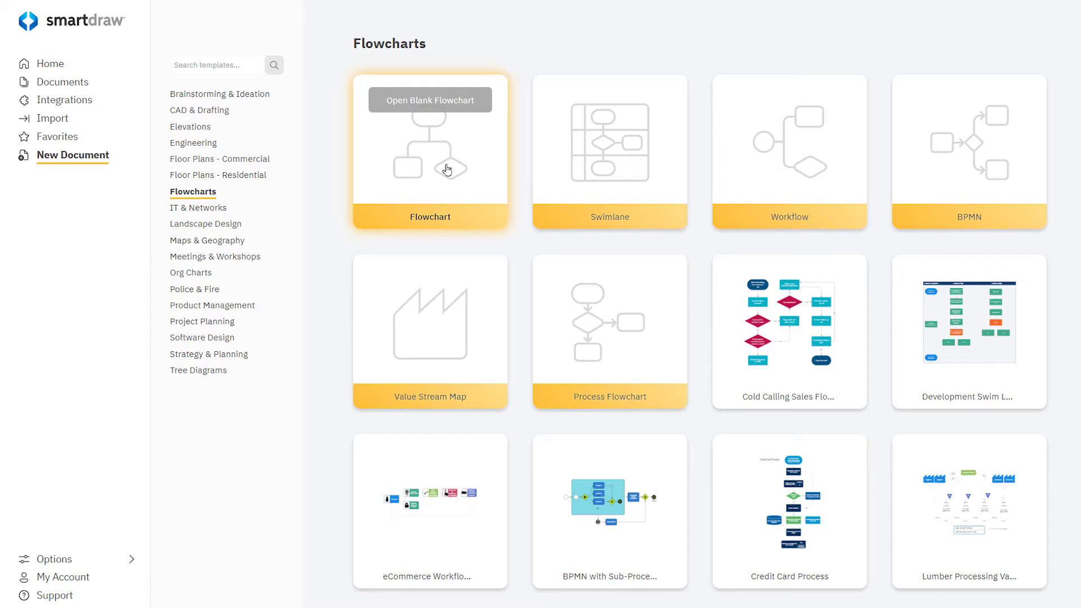
- Start a blank Flowchart document, glance at the diagram blueprints list, then return to Tools
left_click(447, 170)
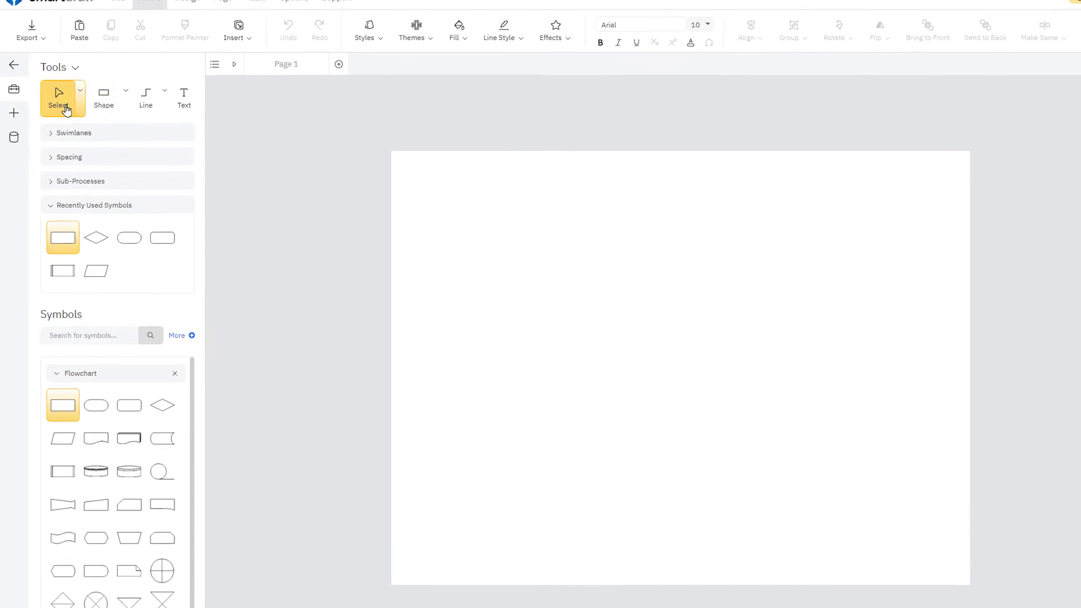
left_click(19, 109)
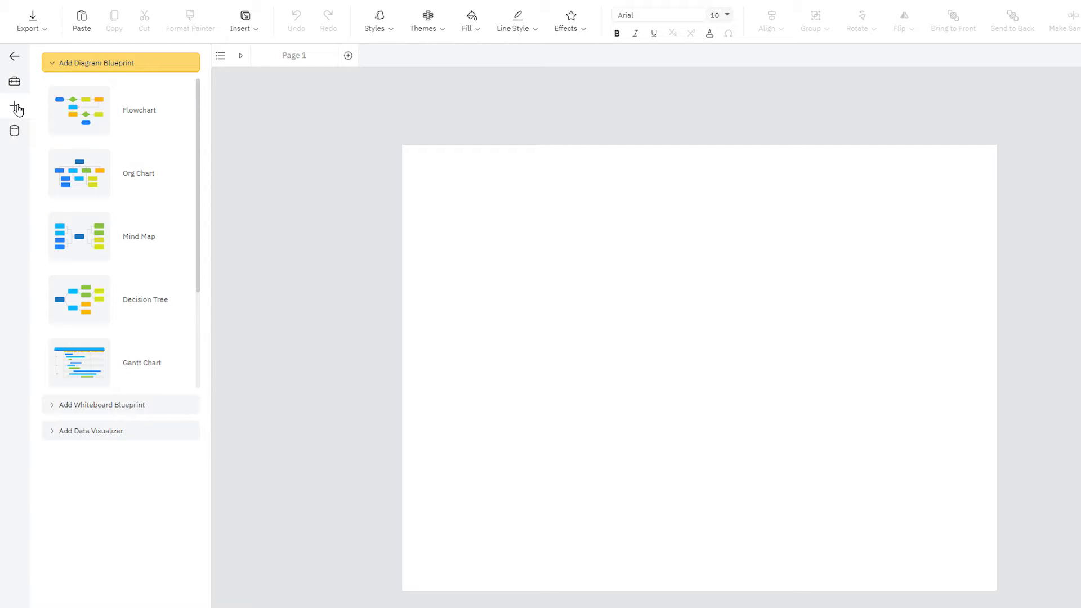
mouse_move(147, 115)
left_click(14, 84)
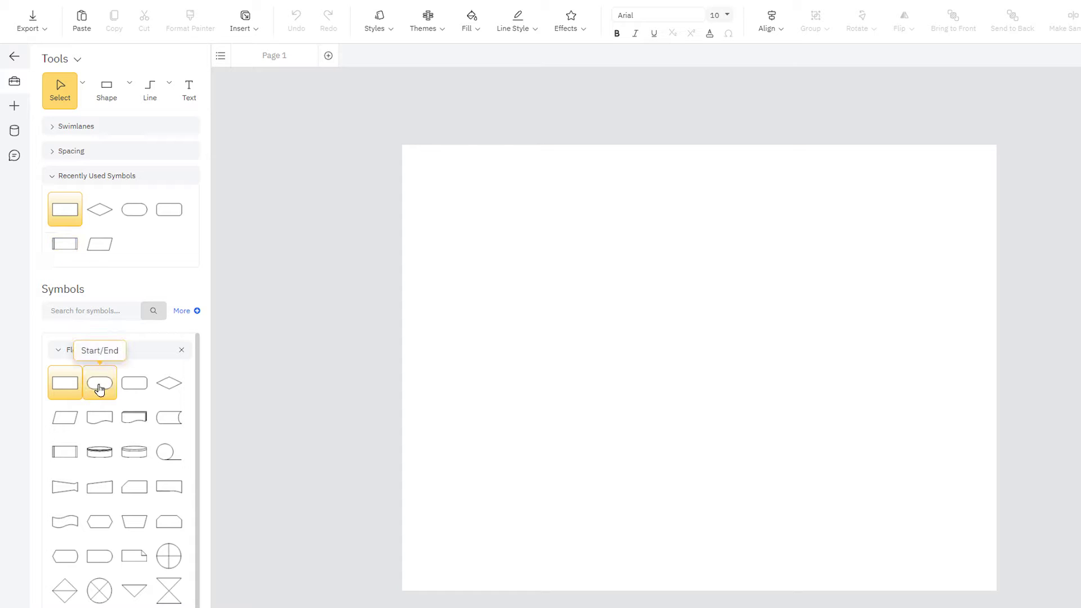
- Place a start/end shape labelled 'Credit Card is used for payment' with a connector leading right
left_click_drag(99, 388, 513, 338)
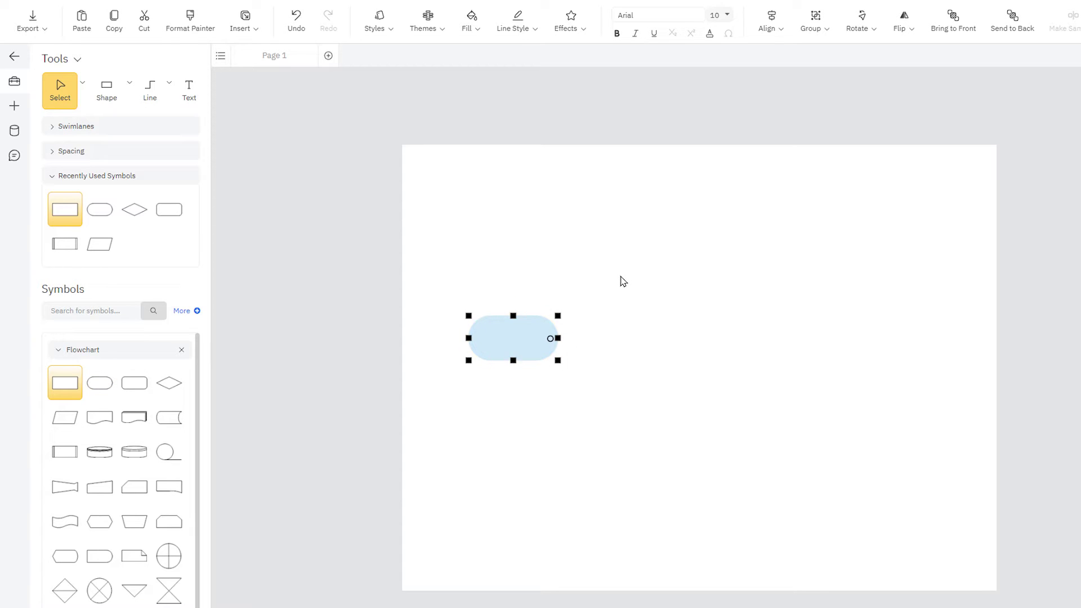
type("qredit Card is u")
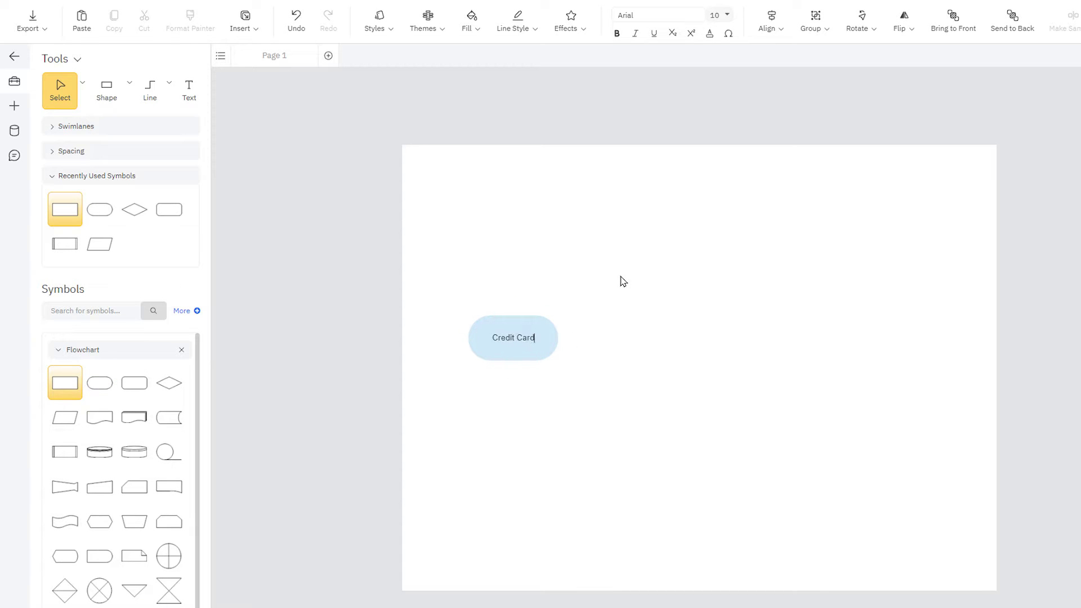
type("sed for payment")
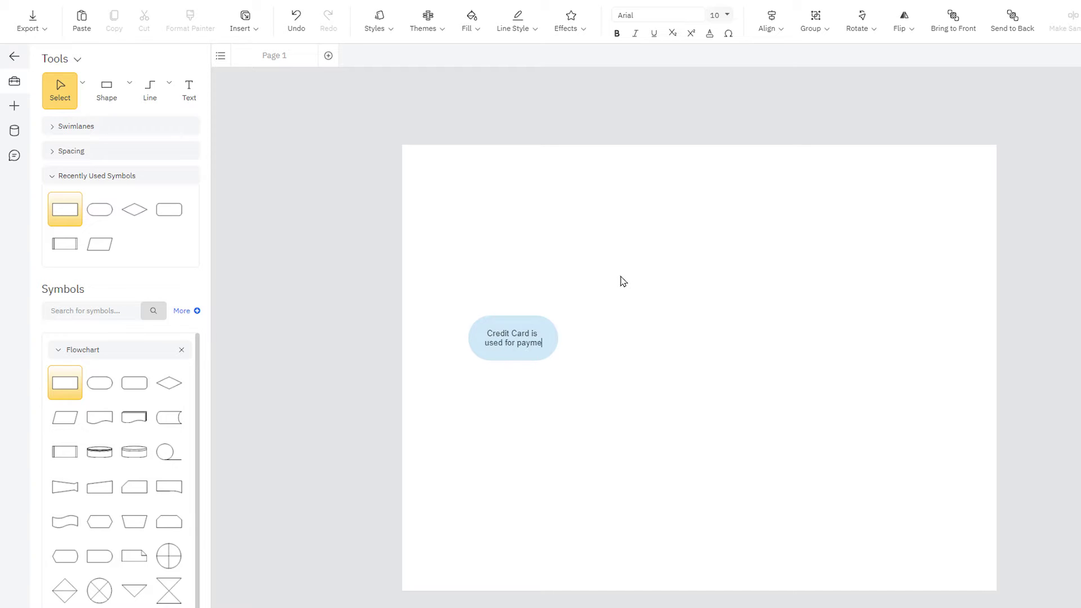
left_click(623, 281)
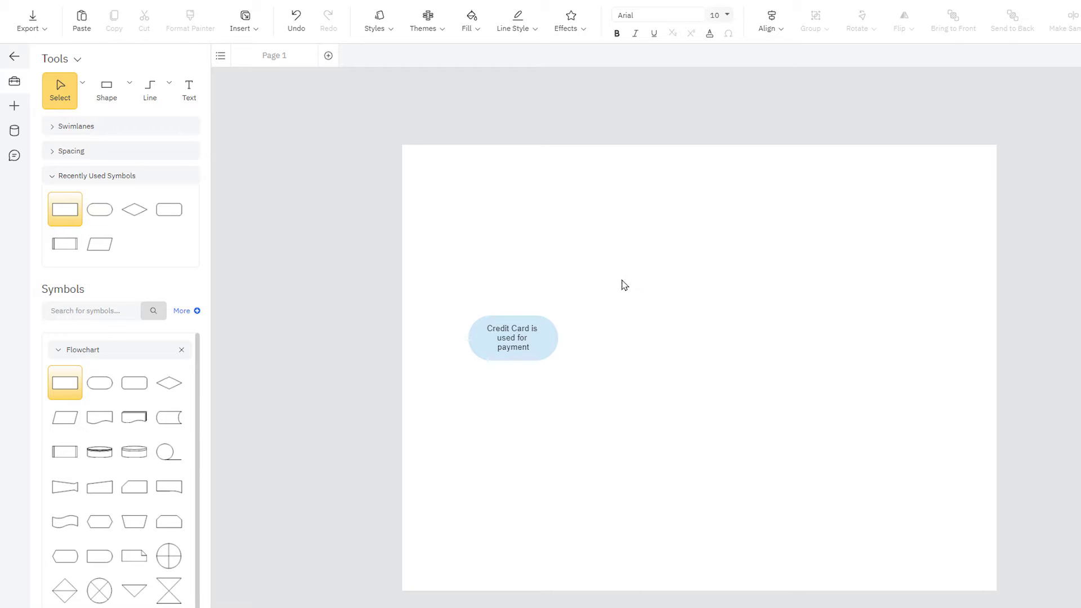
left_click_drag(565, 338, 602, 338)
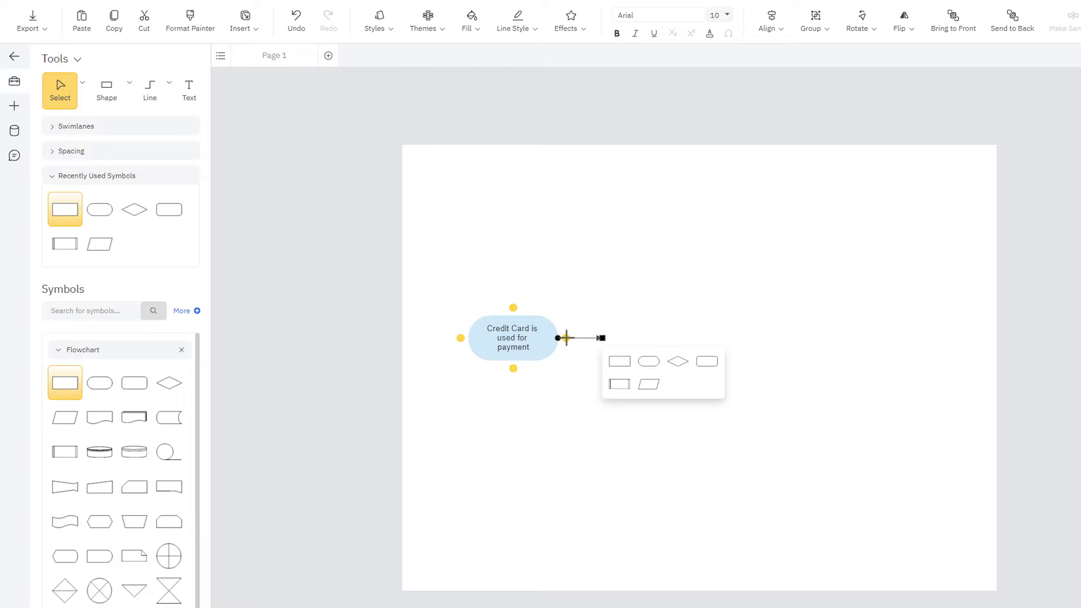
- Add a rectangle at the connector's end, two more boxes to the right, and one below
left_click(615, 363)
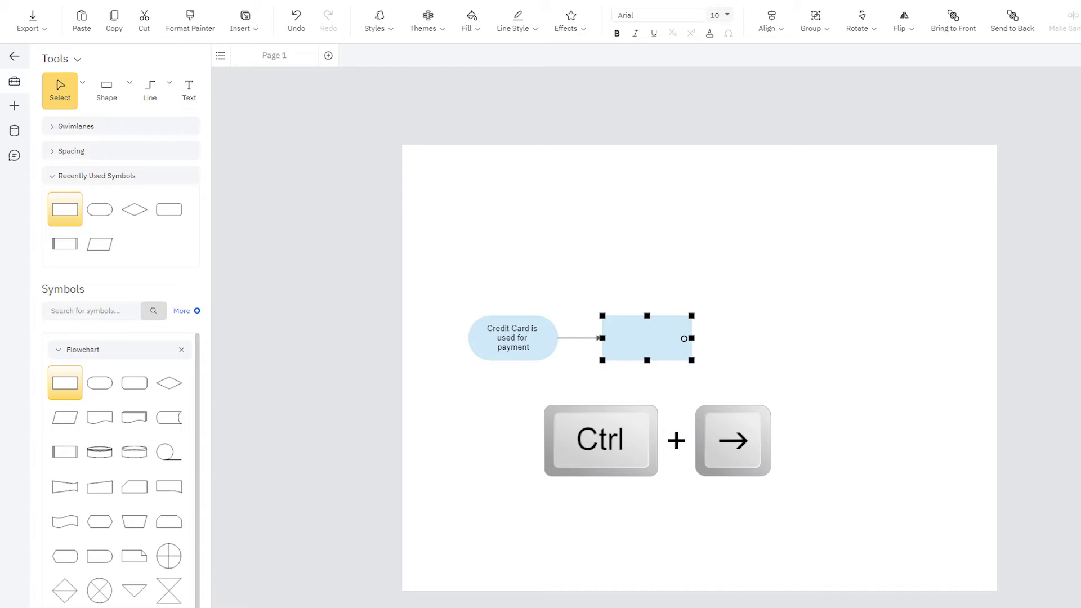
key("ctrl+Right")
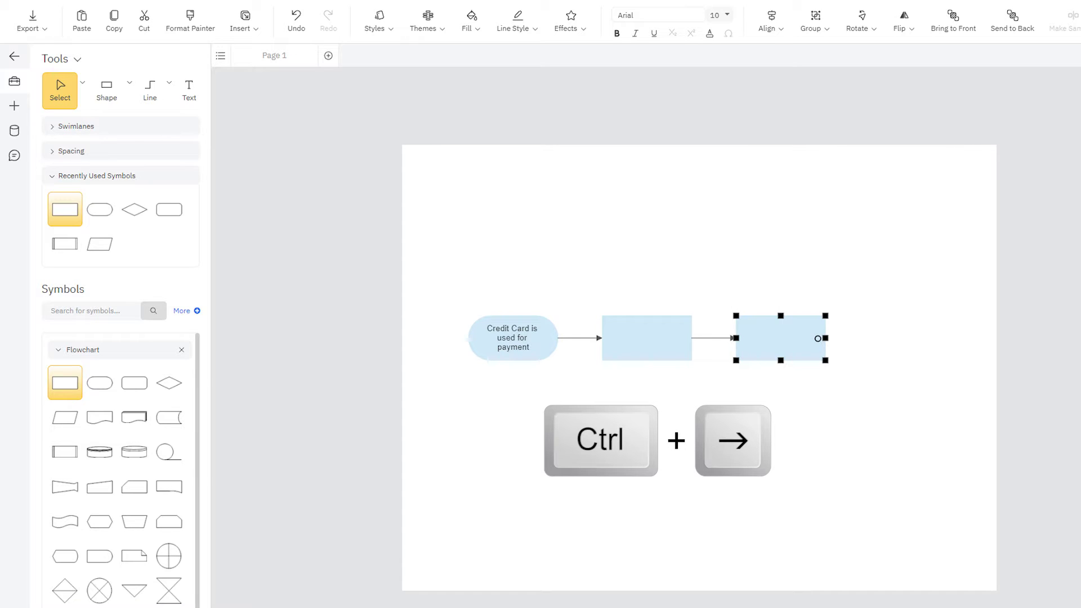
key("ctrl+Right")
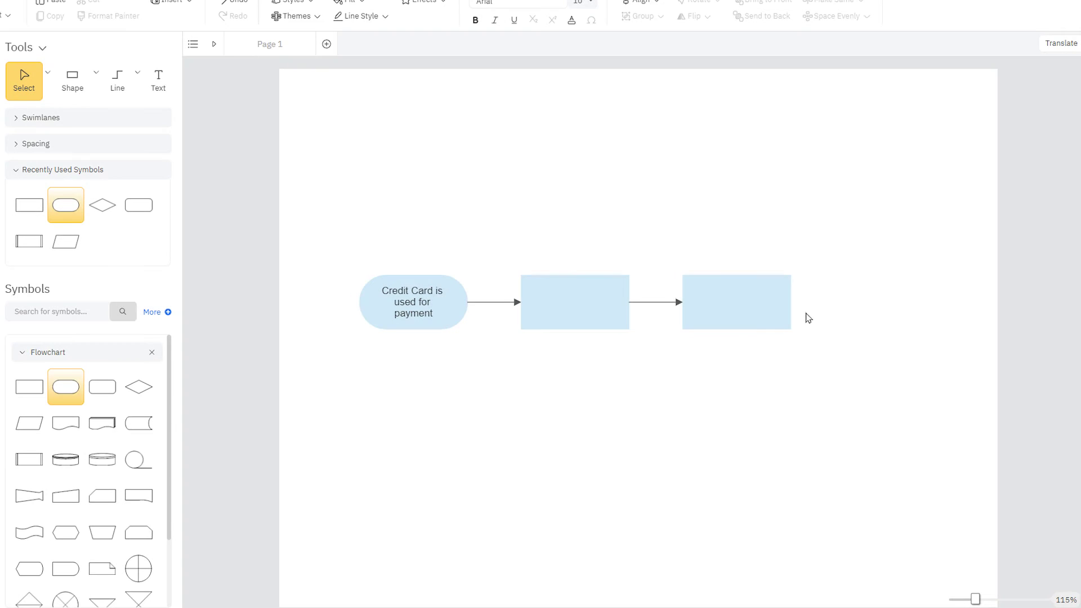
left_click_drag(799, 302, 944, 426)
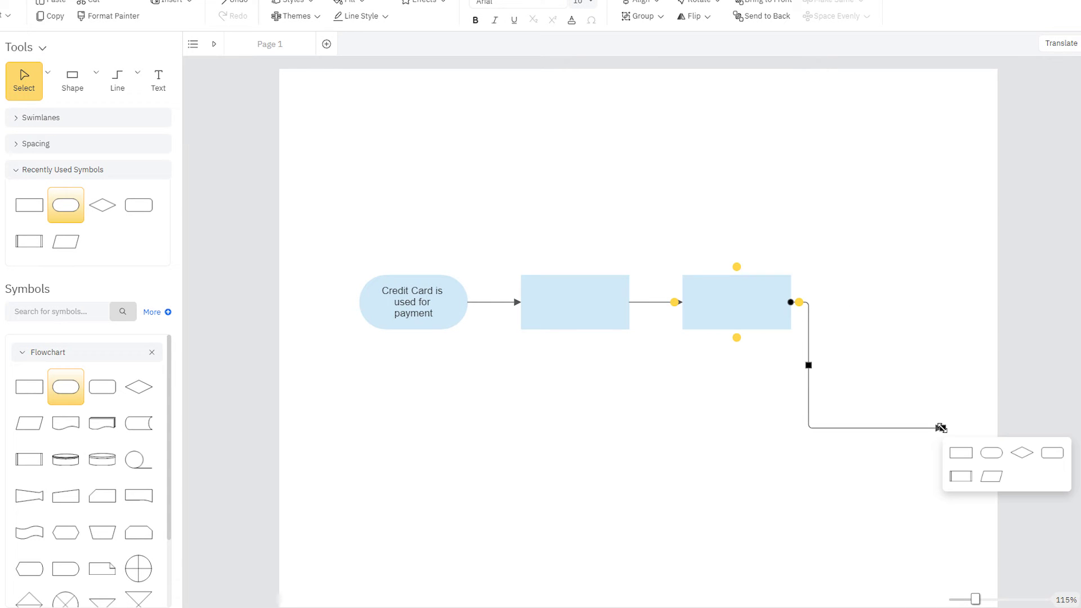
left_click(960, 454)
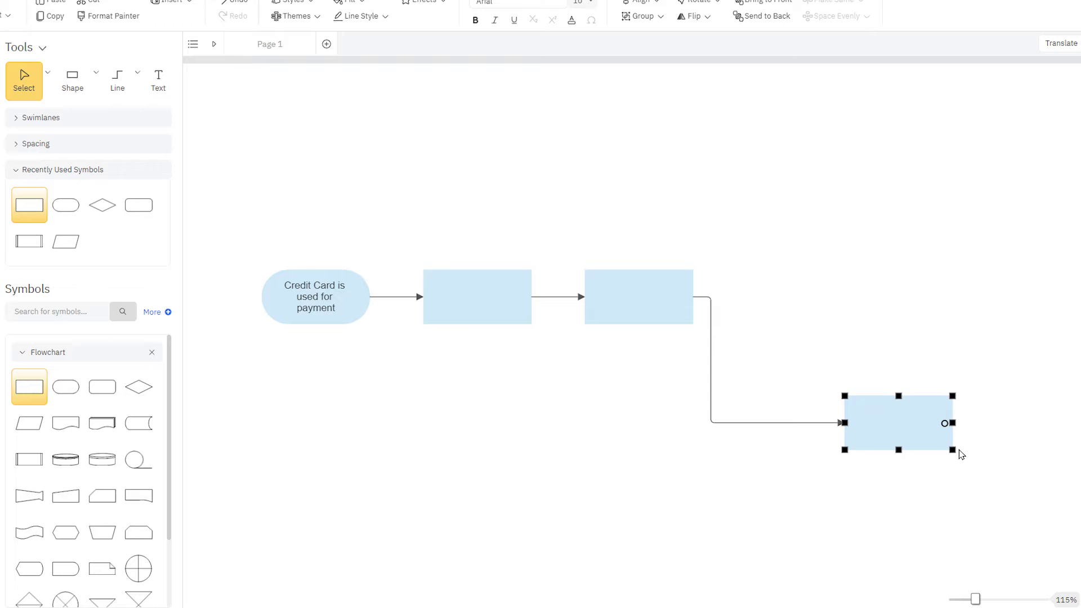
- Label the first two boxes 'Step 1' and 'Step 2', then insert a blank box after Step 1
left_click(477, 297)
type("Step ")
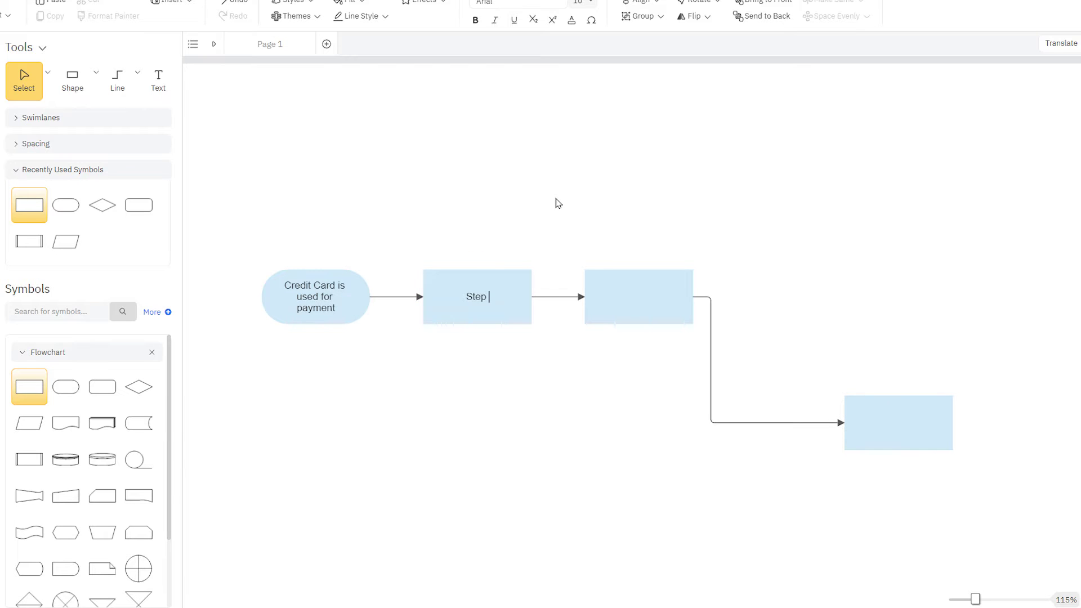
type("1")
key("Tab")
type("Step 2")
left_click(558, 204)
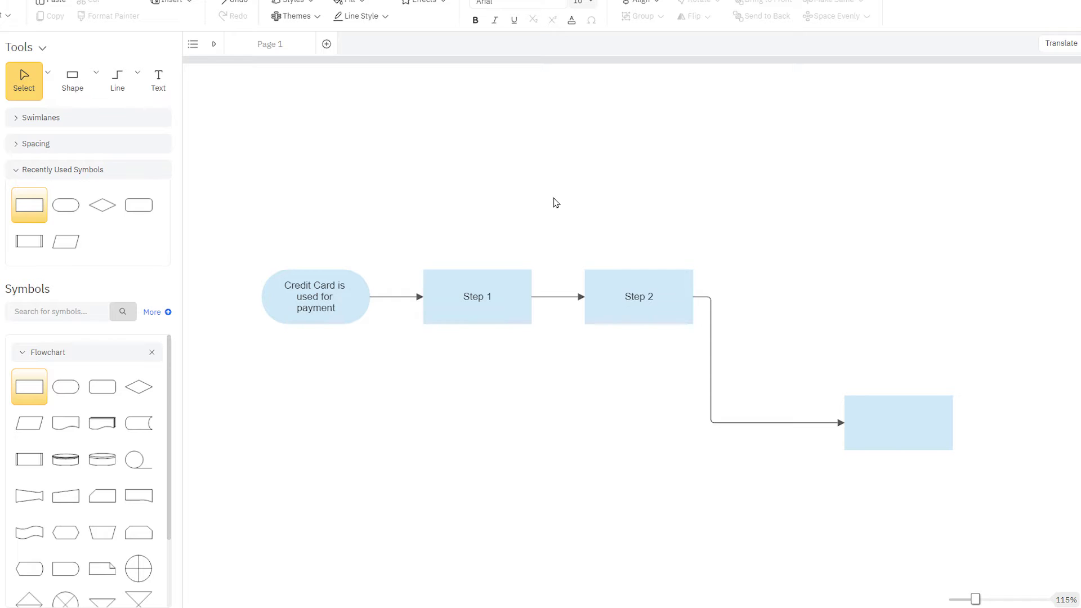
left_click(541, 298)
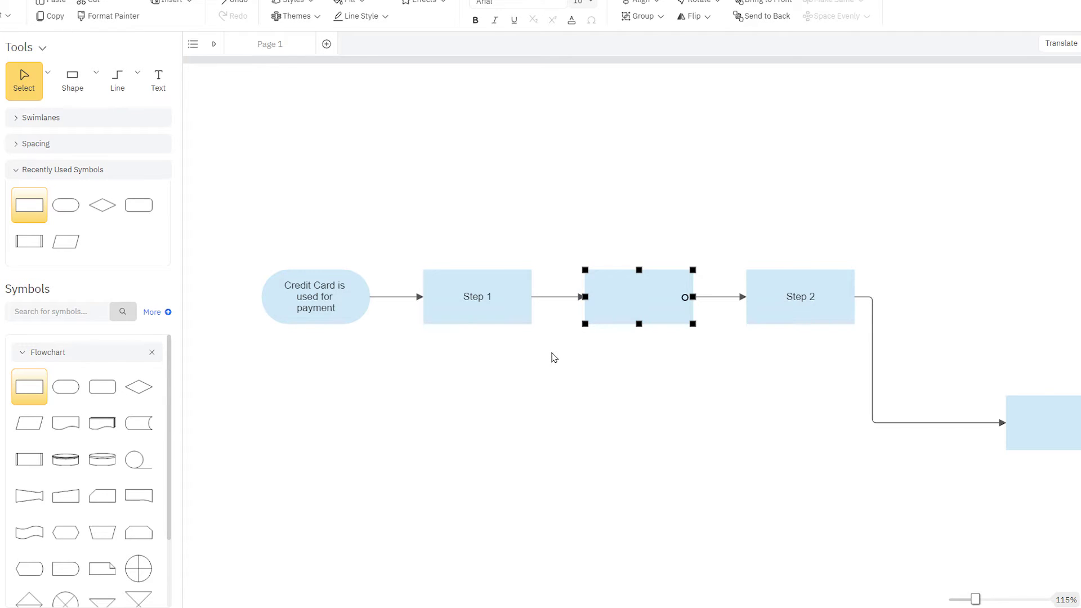
- Delete the extra box and connect the terminator to a diamond labelled 'Validate Credit Card?'
key("Delete")
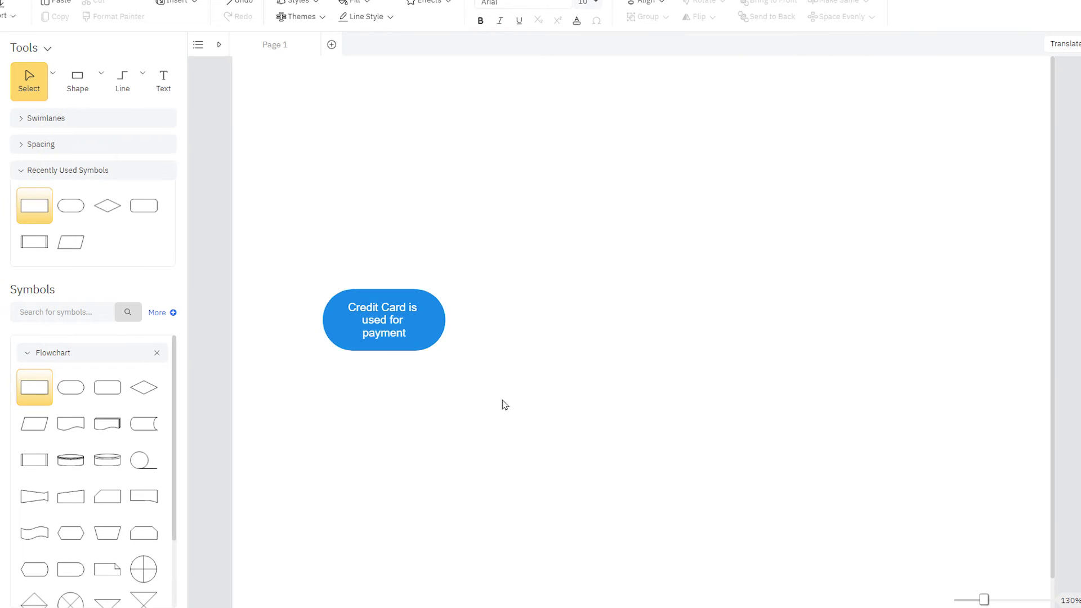
left_click_drag(451, 320, 504, 320)
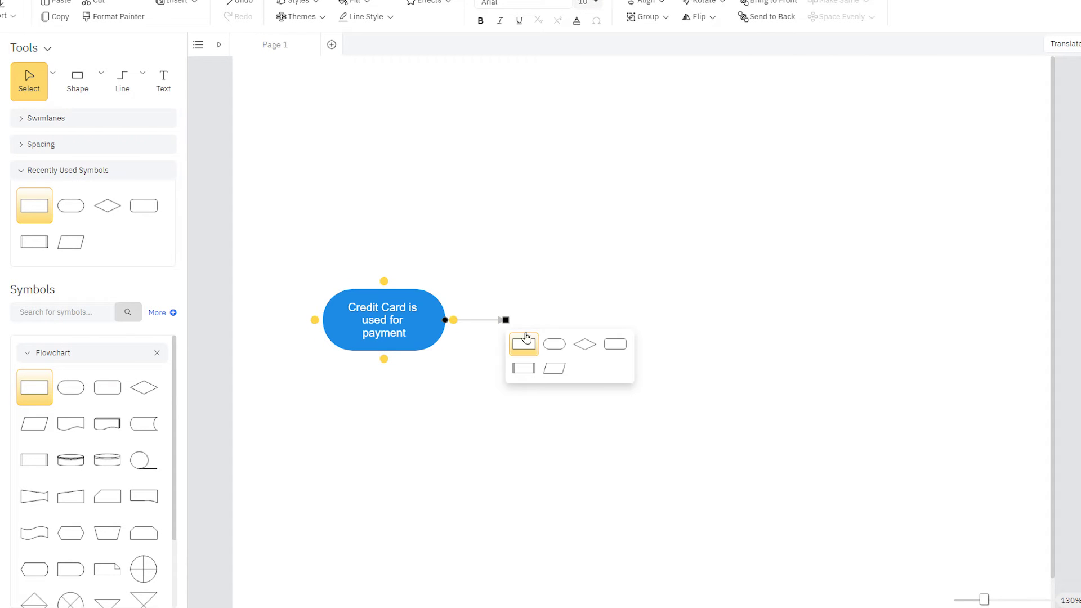
left_click(581, 344)
double_click(579, 340)
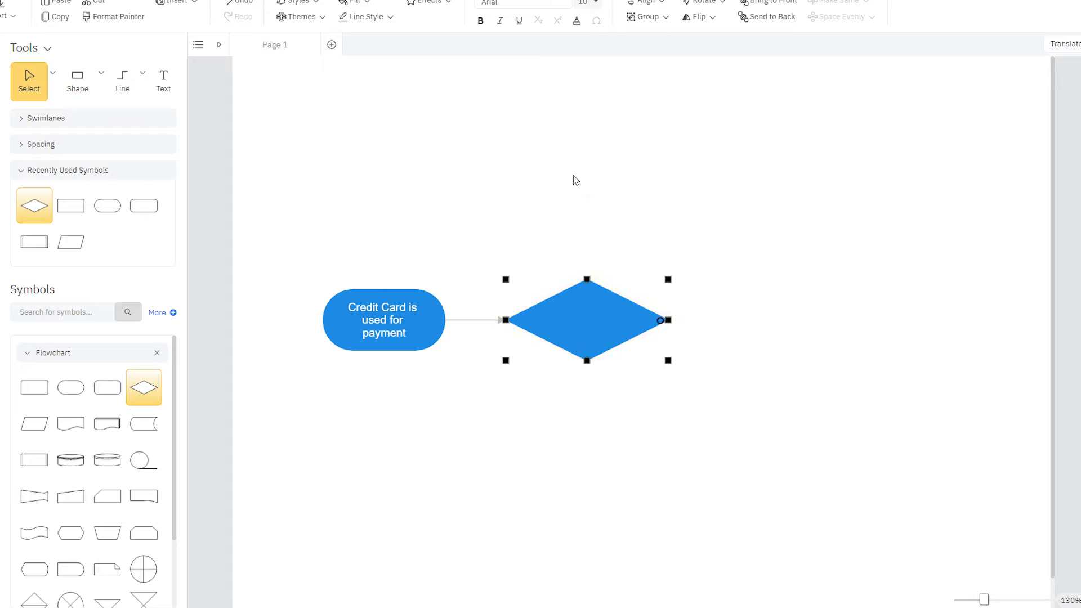
type("Validate Credit Card?")
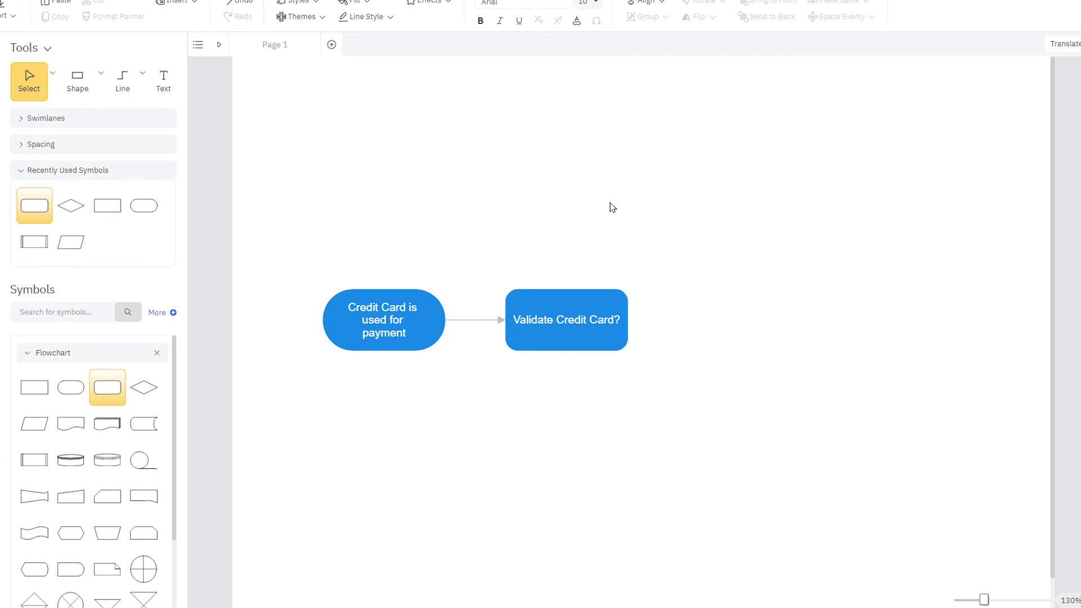
- Change the 'Validate Credit Card?' shape back into a diamond
right_click(592, 303)
mouse_move(690, 471)
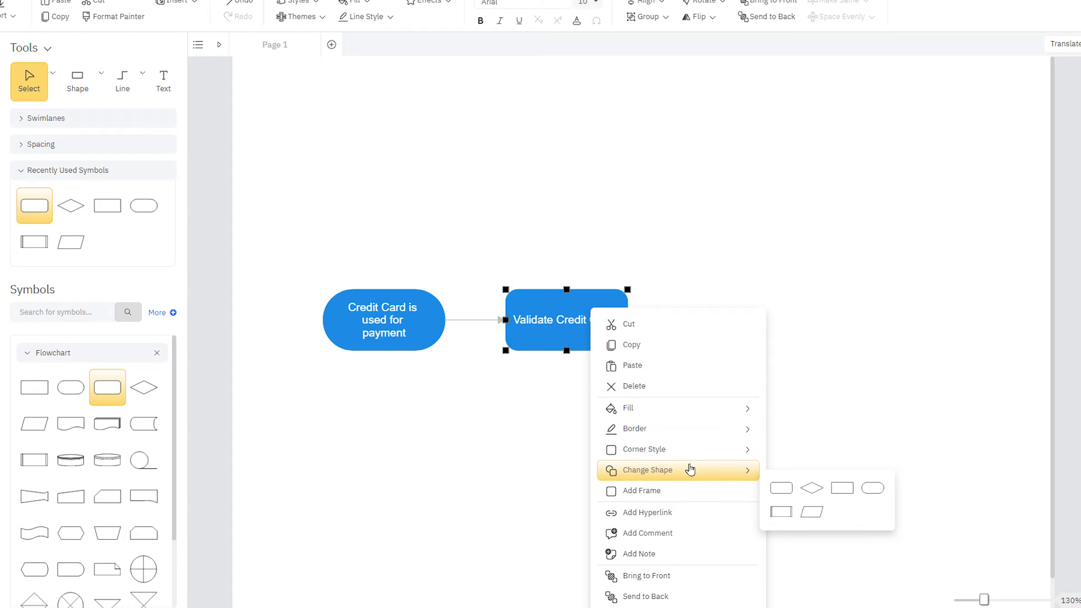
left_click(812, 489)
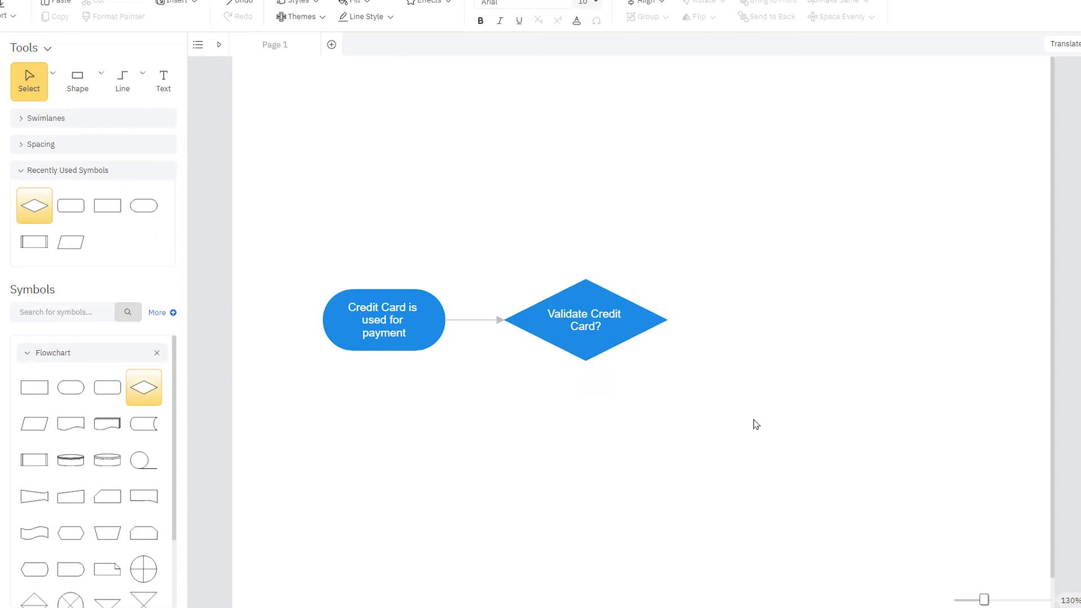
- Add upper and lower branches from the diamond, each ending in a rounded box, aligned vertically
left_click_drag(673, 320, 801, 204)
left_click(818, 228)
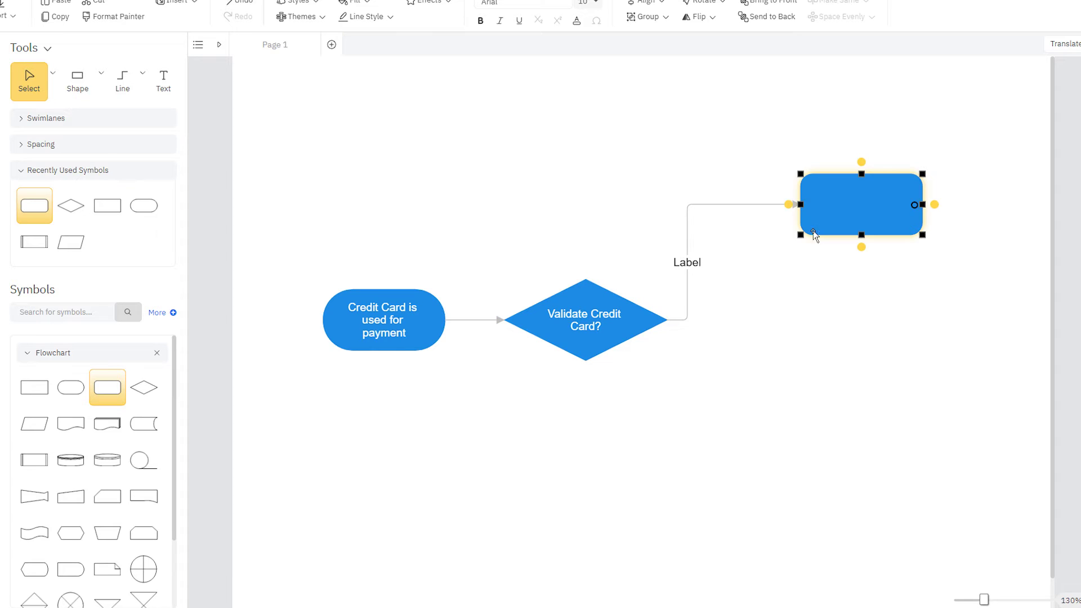
left_click_drag(675, 320, 792, 414)
left_click(820, 451)
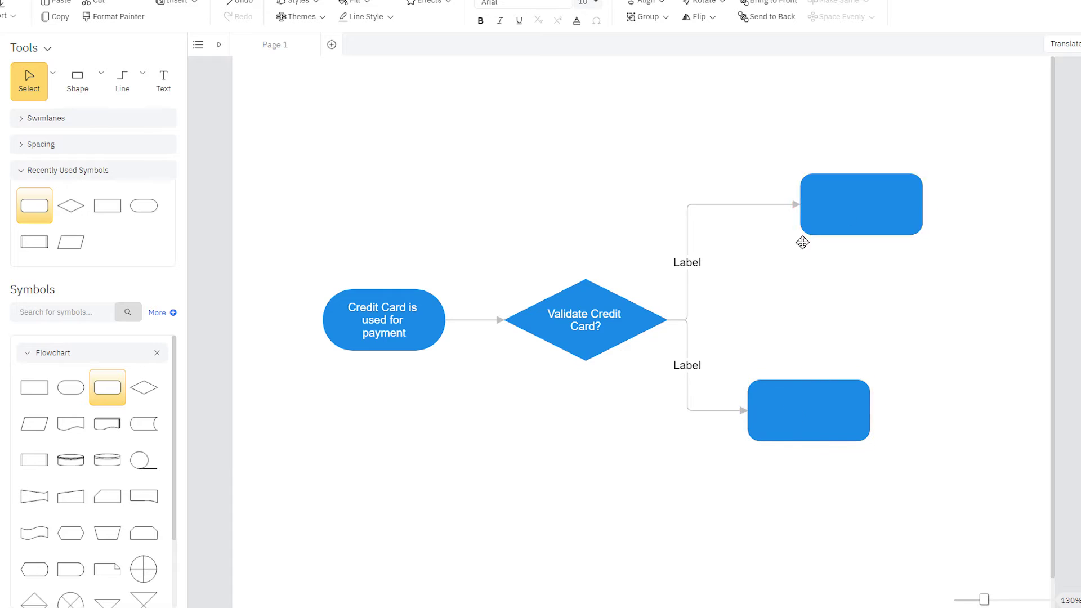
left_click_drag(846, 216, 795, 241)
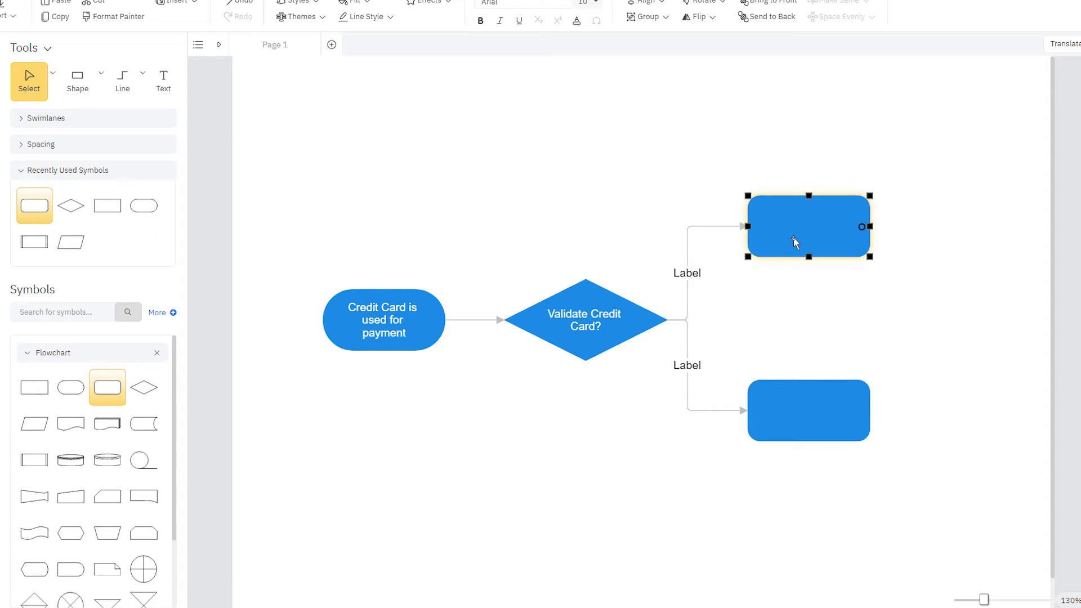
- Label the lower branch connector 'Yes' and begin editing the upper branch label
double_click(687, 365)
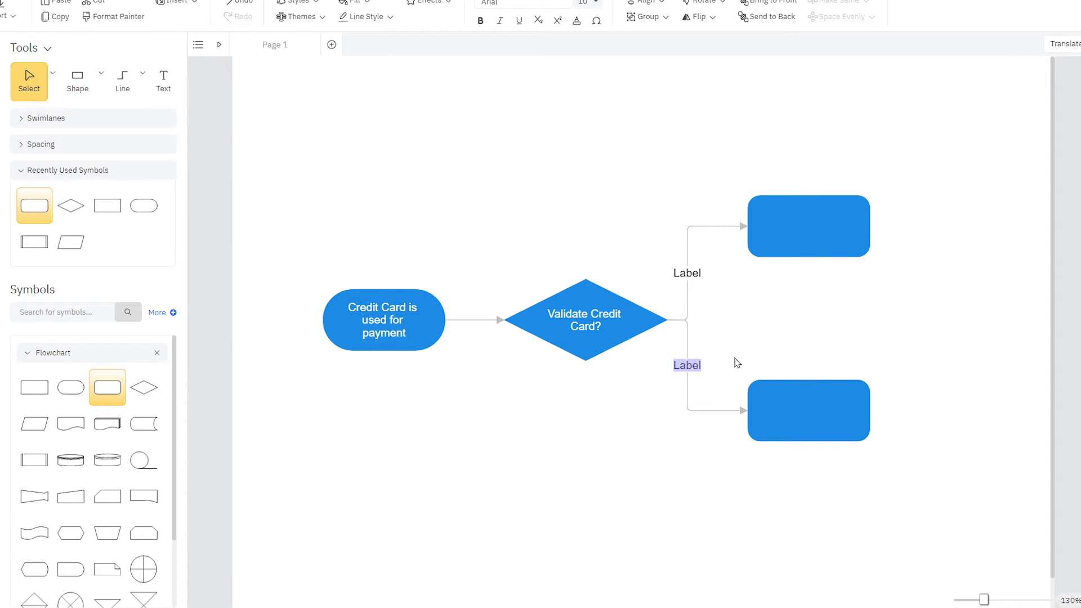
type("Yes")
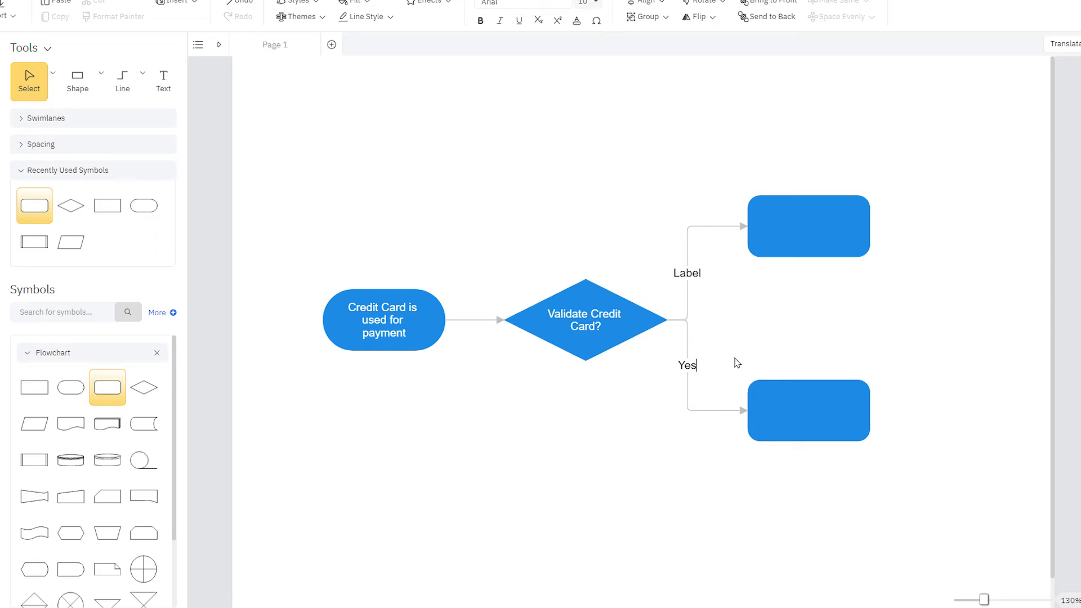
double_click(692, 274)
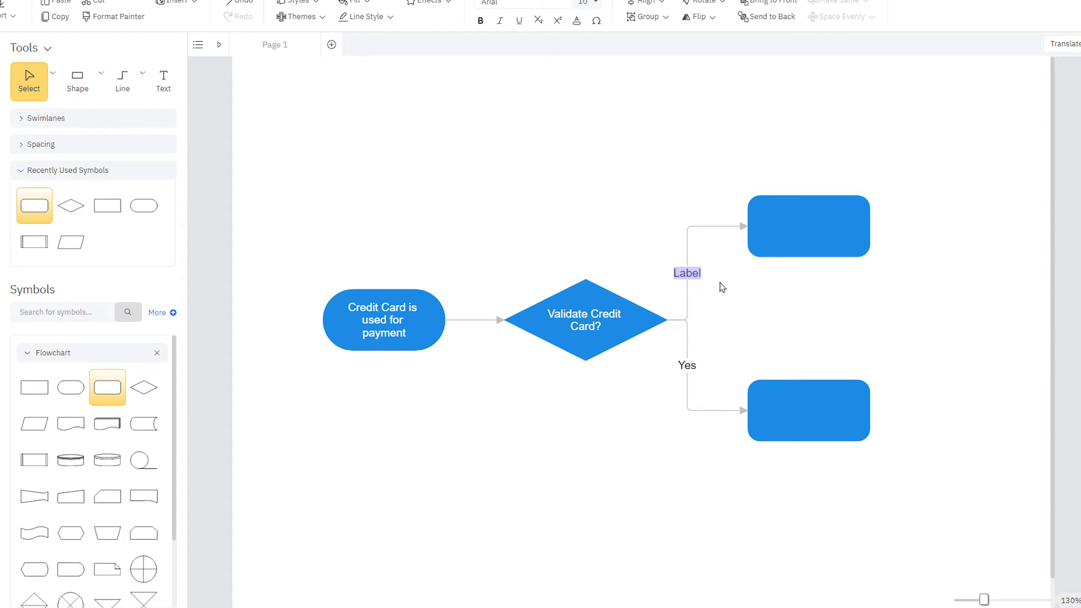
- Label the upper branch 'No' and loop 'Request new payment method' back into the decision
type("No")
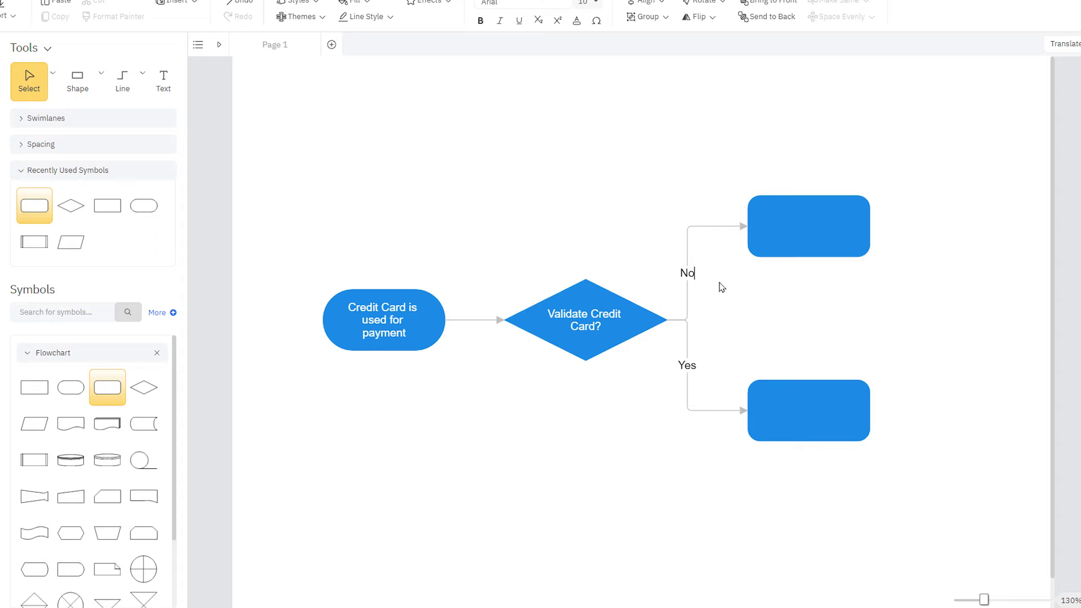
left_click(722, 288)
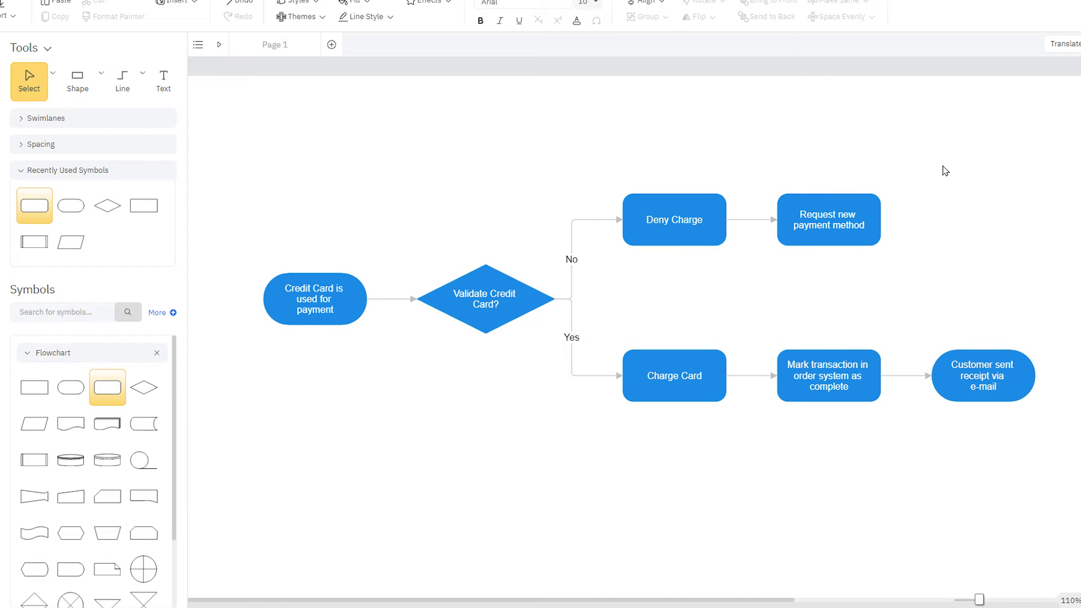
left_click(844, 199)
left_click_drag(822, 166, 485, 274)
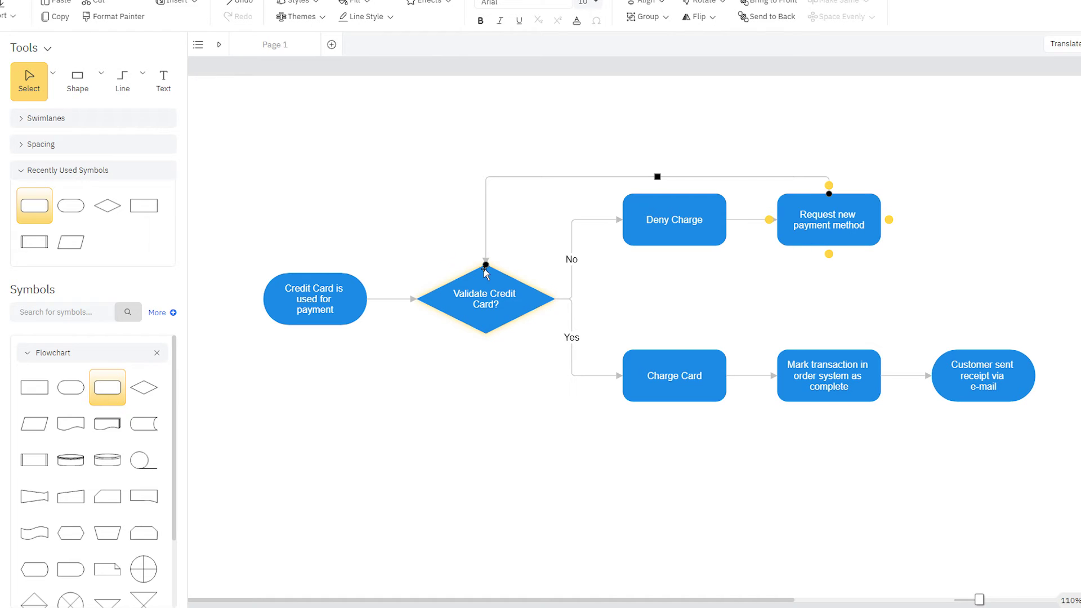
left_click(401, 162)
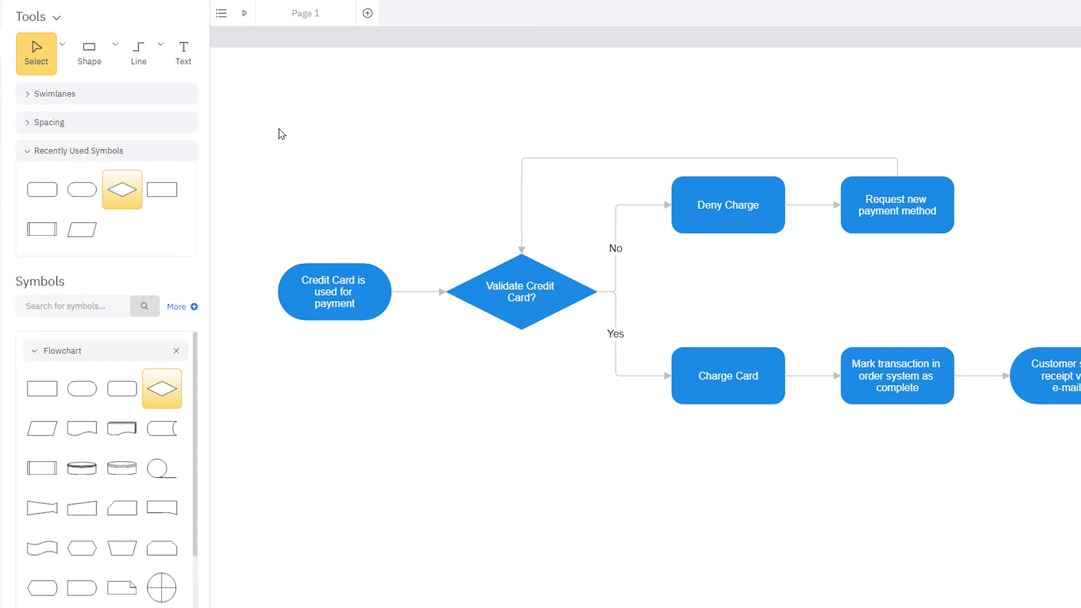
- Show the Spacing settings and select all connector lines in the chart
left_click(26, 128)
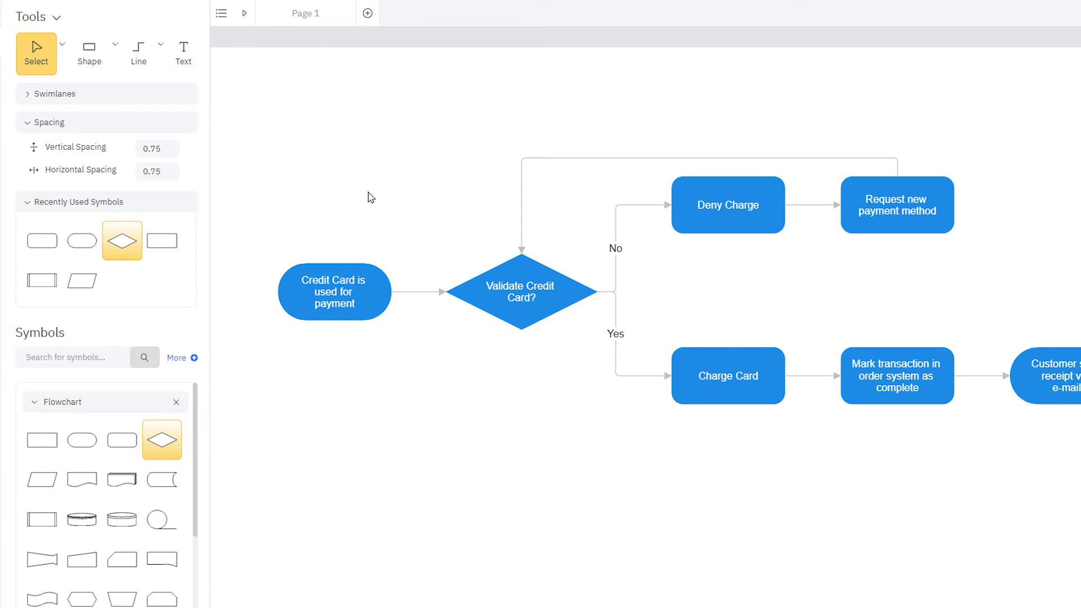
right_click(410, 292)
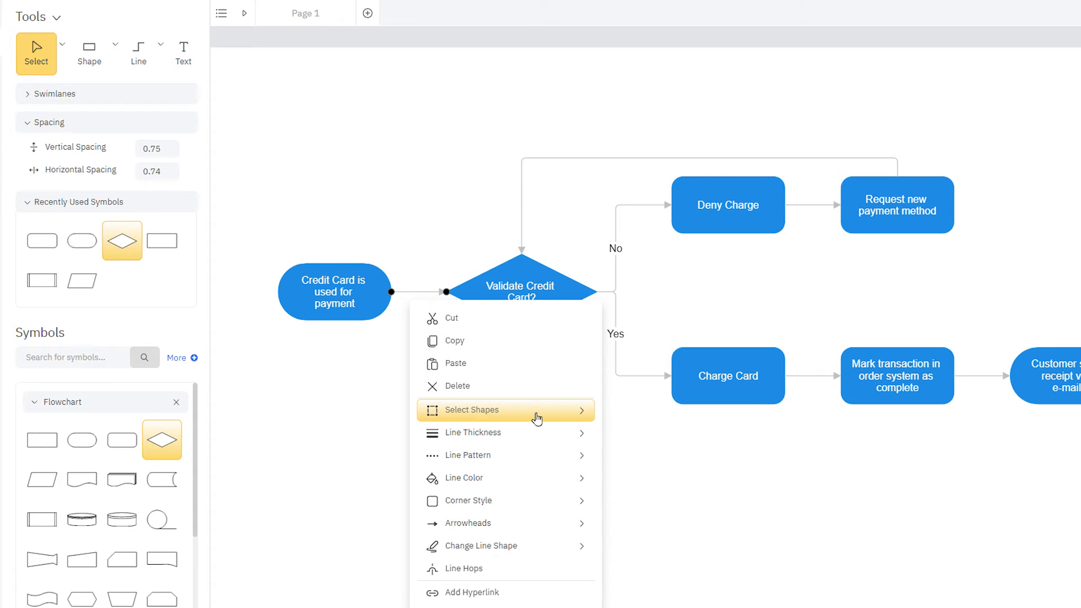
mouse_move(536, 415)
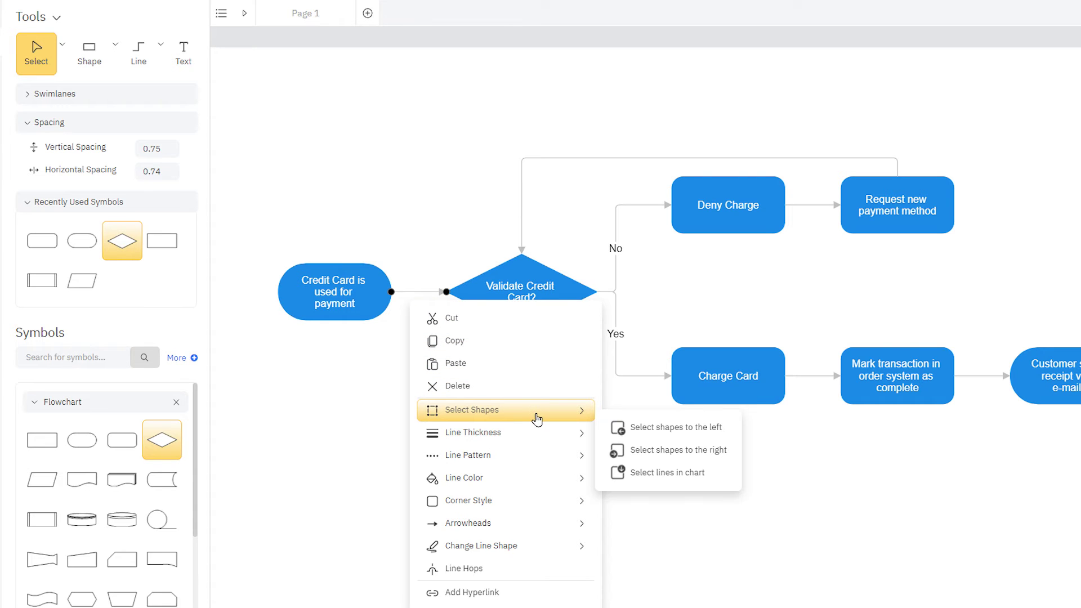
left_click(684, 477)
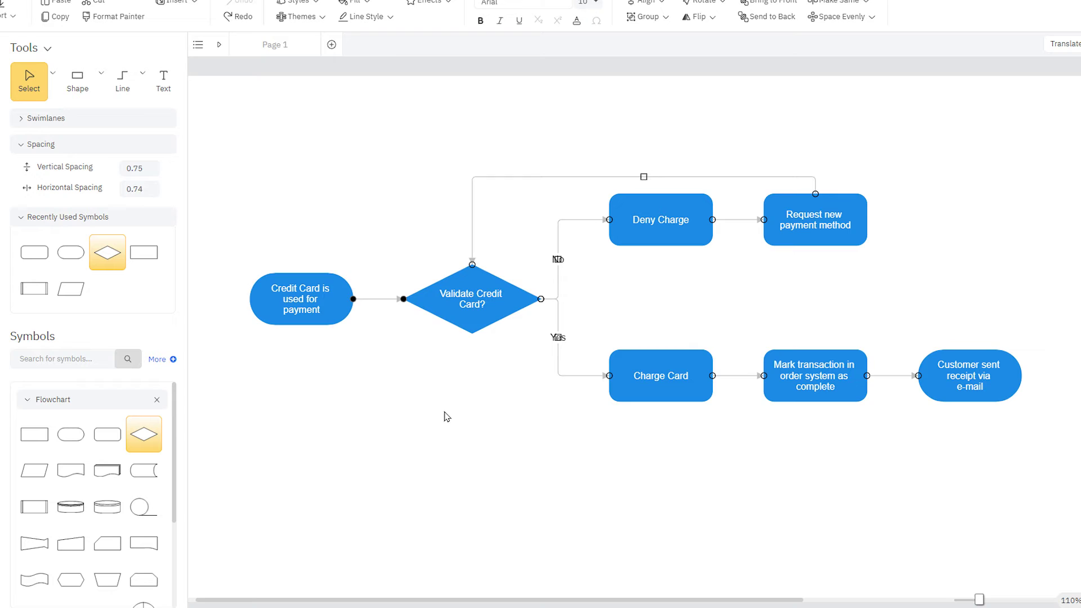
- Set the horizontal spacing to 0.8 and clear the connector selection
left_click(140, 189)
type("1")
key("Return")
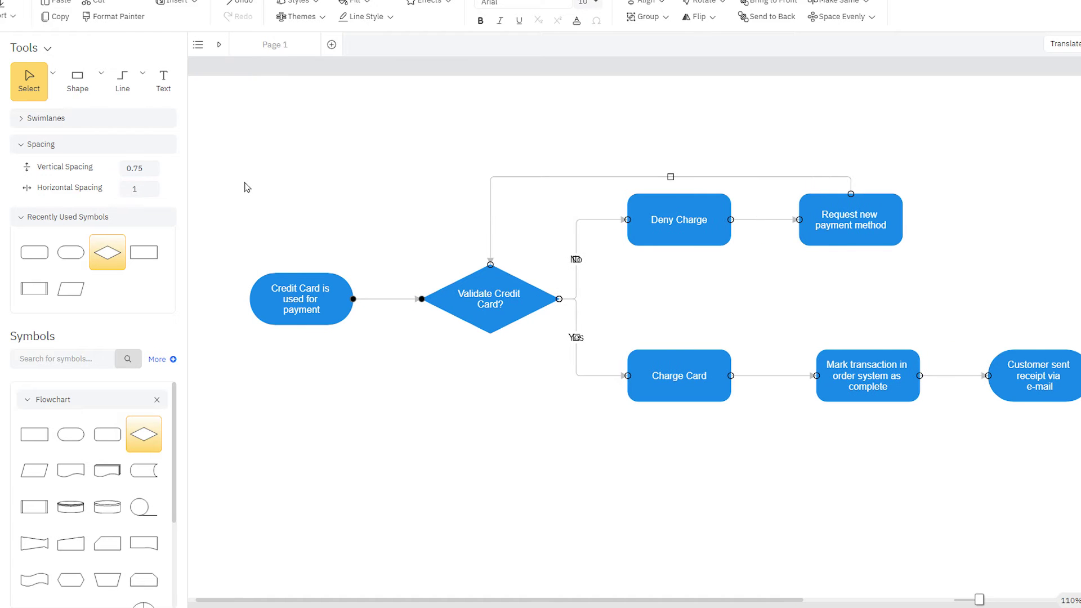
left_click(154, 192)
left_click(155, 192)
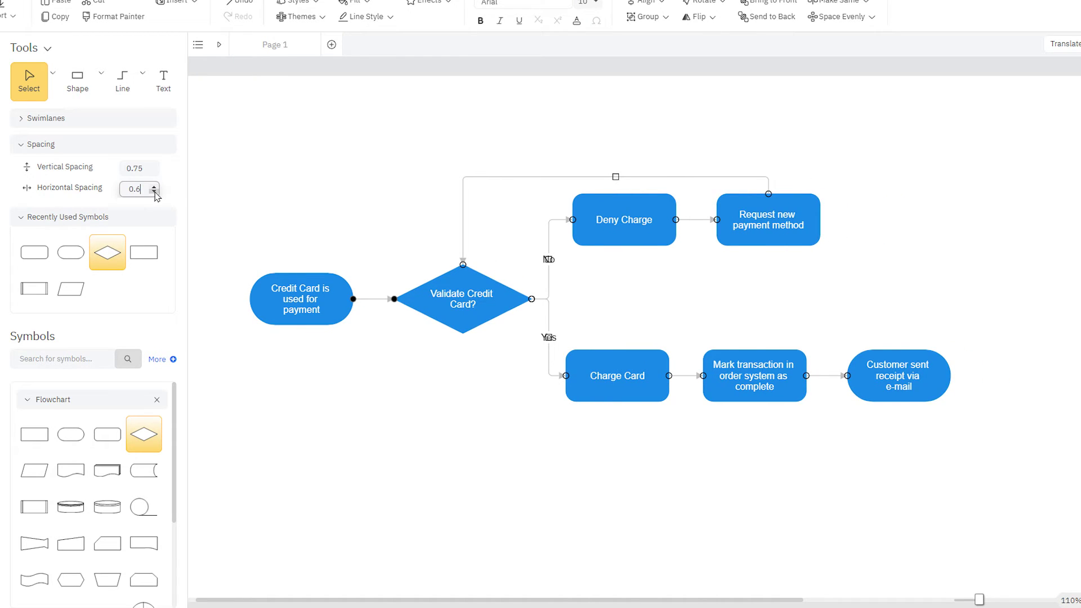
left_click(155, 187)
left_click(154, 186)
left_click(251, 213)
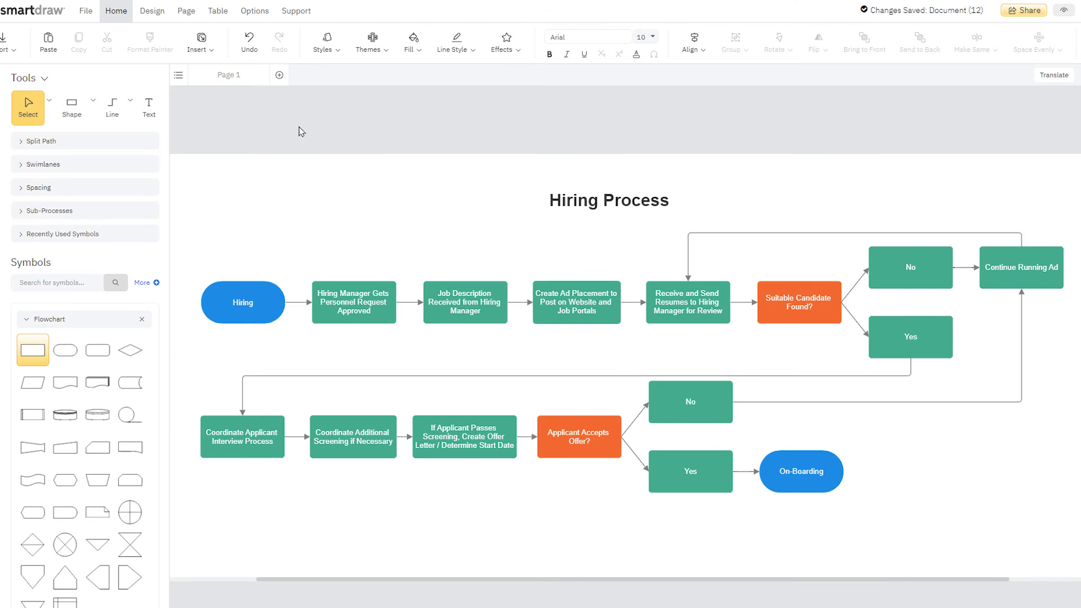
- Apply a blue, cyan and crimson Styles theme, then browse the fill and line style options
left_click(319, 49)
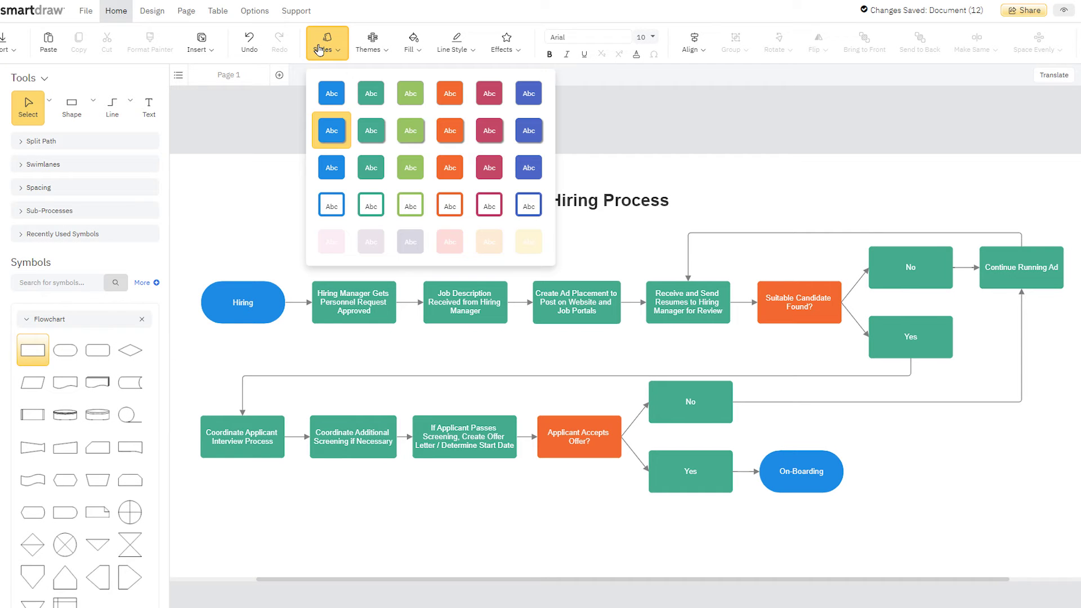
left_click(372, 42)
left_click(434, 109)
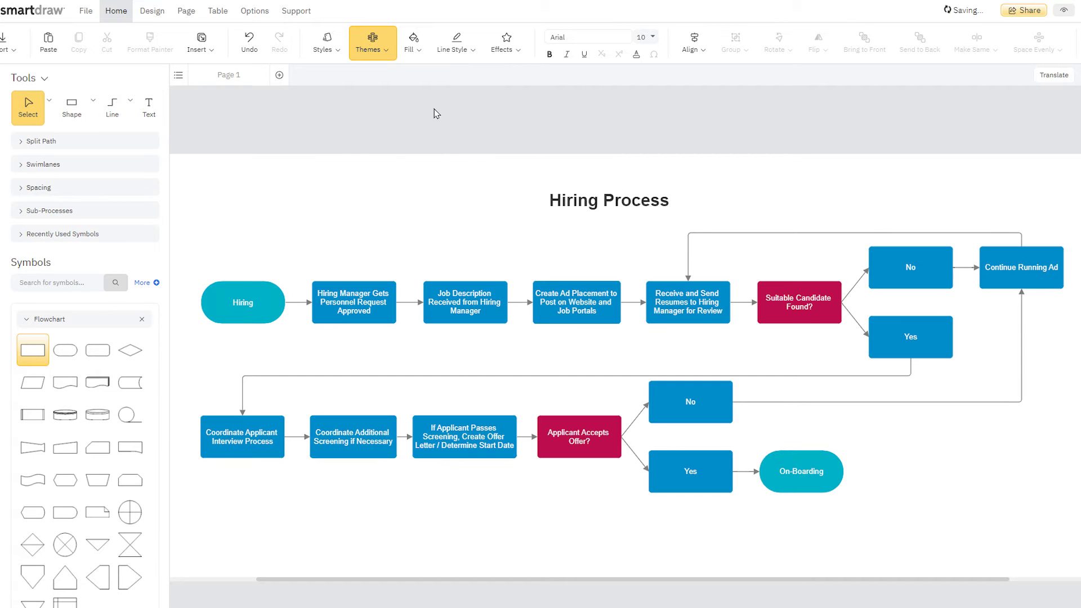
left_click(413, 43)
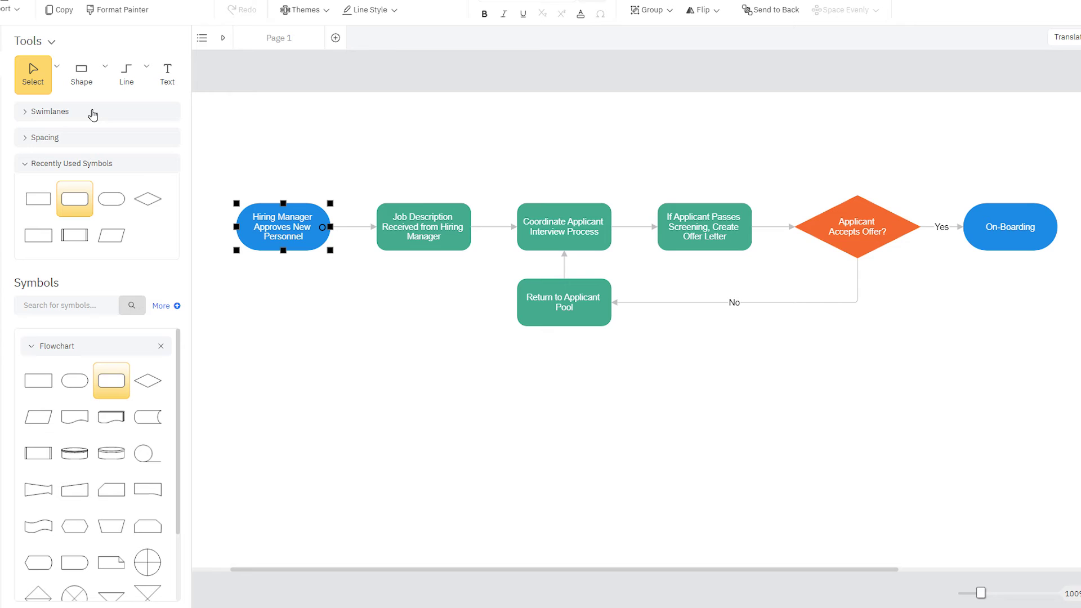
- Wrap the hiring flowchart in a horizontal, two-lane swimlane container from the Swimlanes settings
left_click(26, 112)
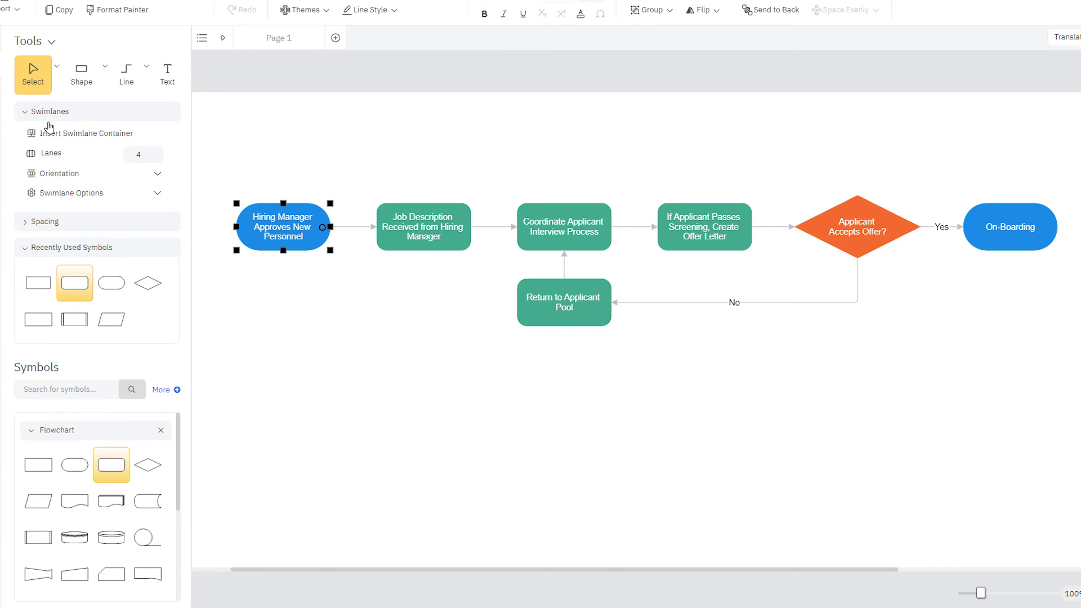
left_click(96, 172)
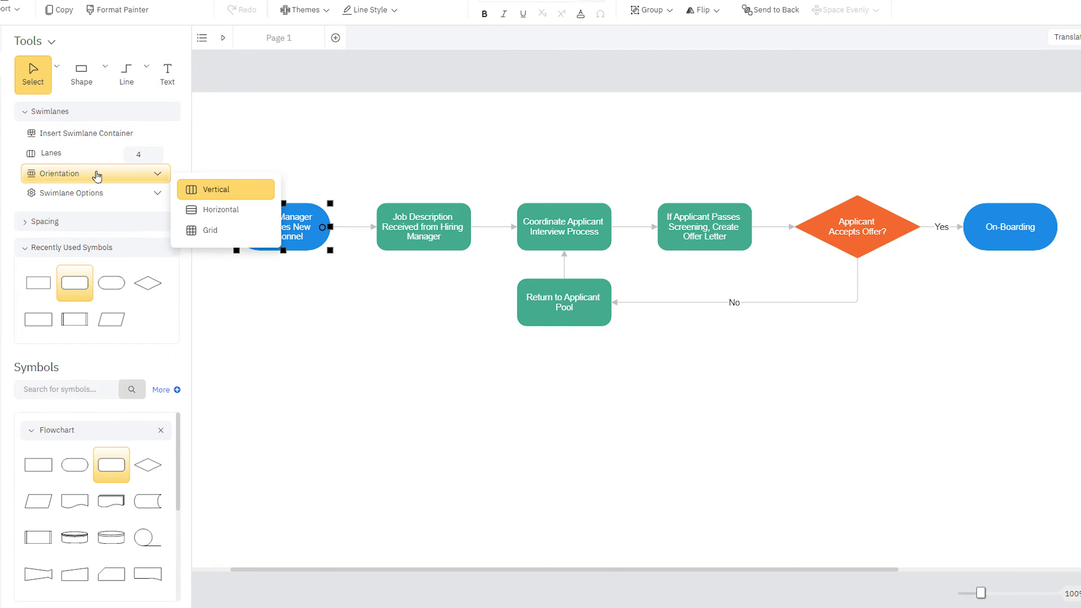
left_click(201, 210)
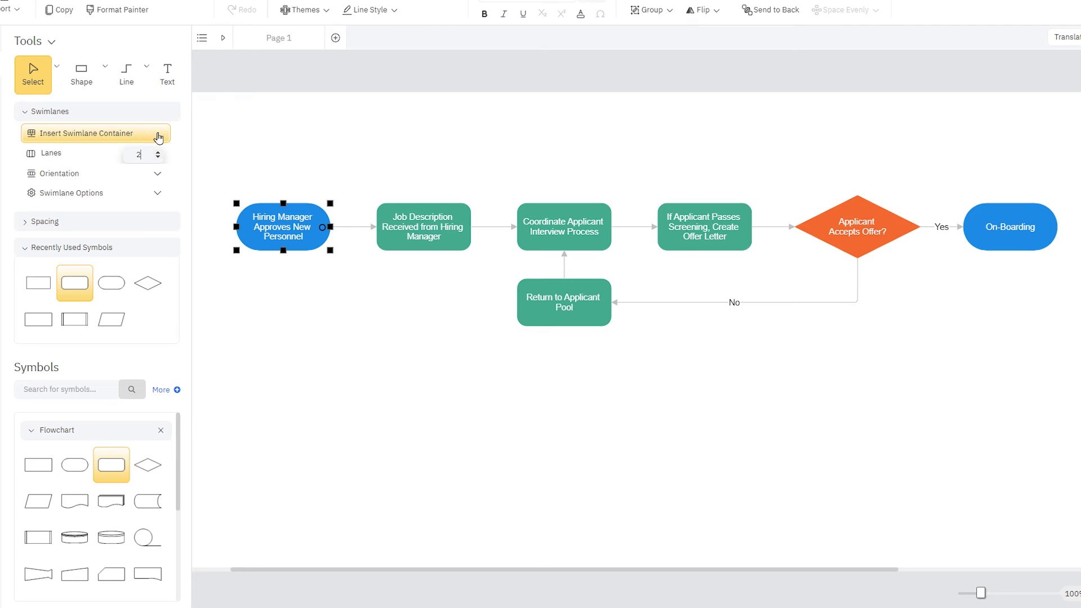
left_click(159, 138)
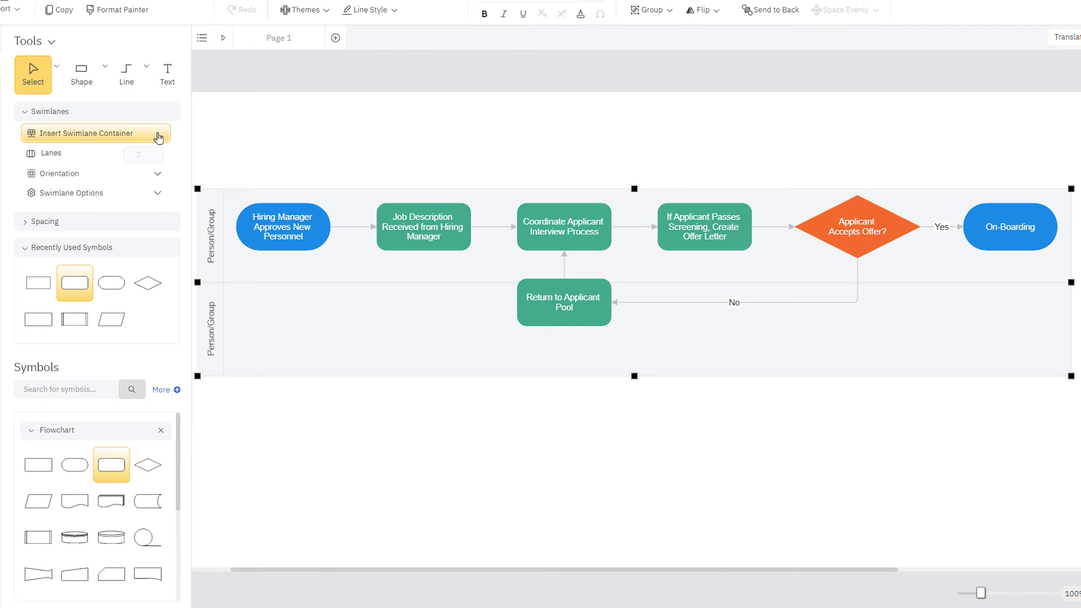
- Move 'Return to Applicant Pool' into the lower lane and add a step below Job Description
left_click(566, 296)
left_click_drag(566, 295, 569, 325)
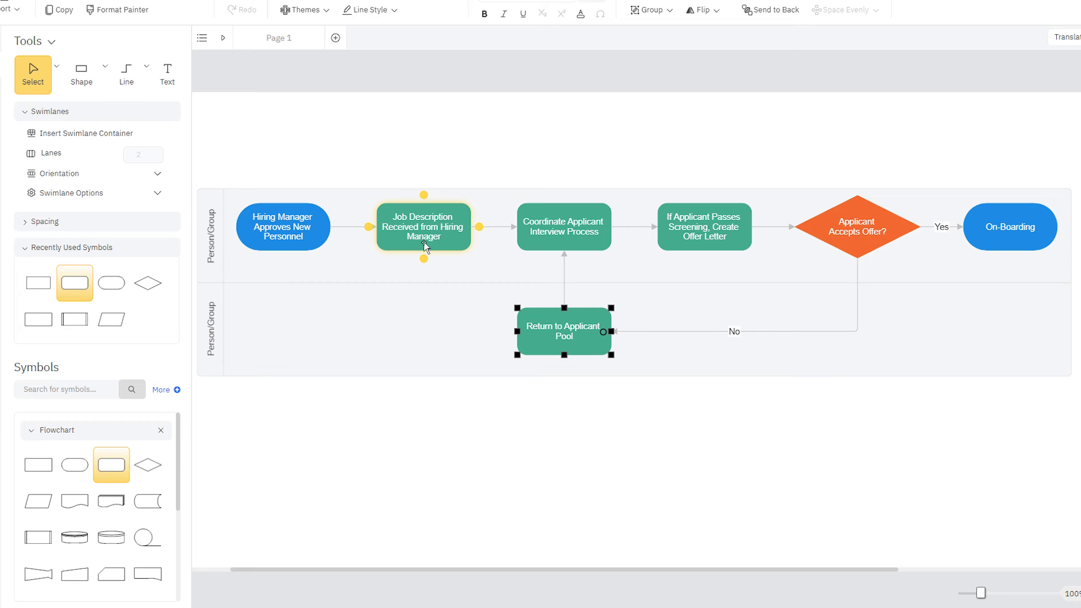
left_click_drag(424, 258, 424, 297)
left_click(442, 321)
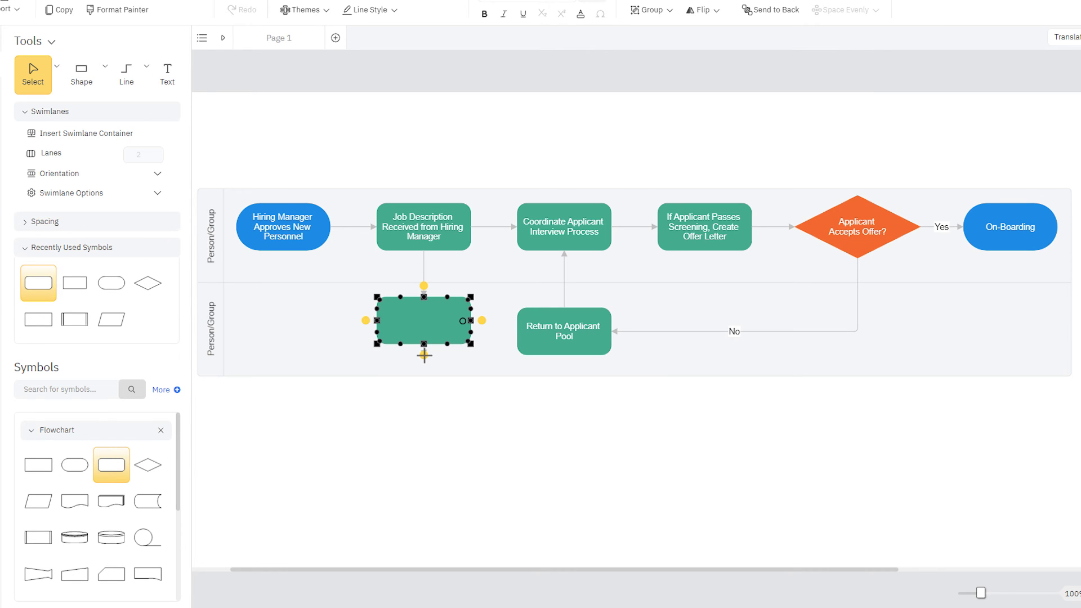
- Add steps in third and fourth lanes, undo them, and shift the swimlane container up-right
left_click_drag(425, 355, 424, 388)
left_click(438, 410)
left_click_drag(422, 448, 424, 490)
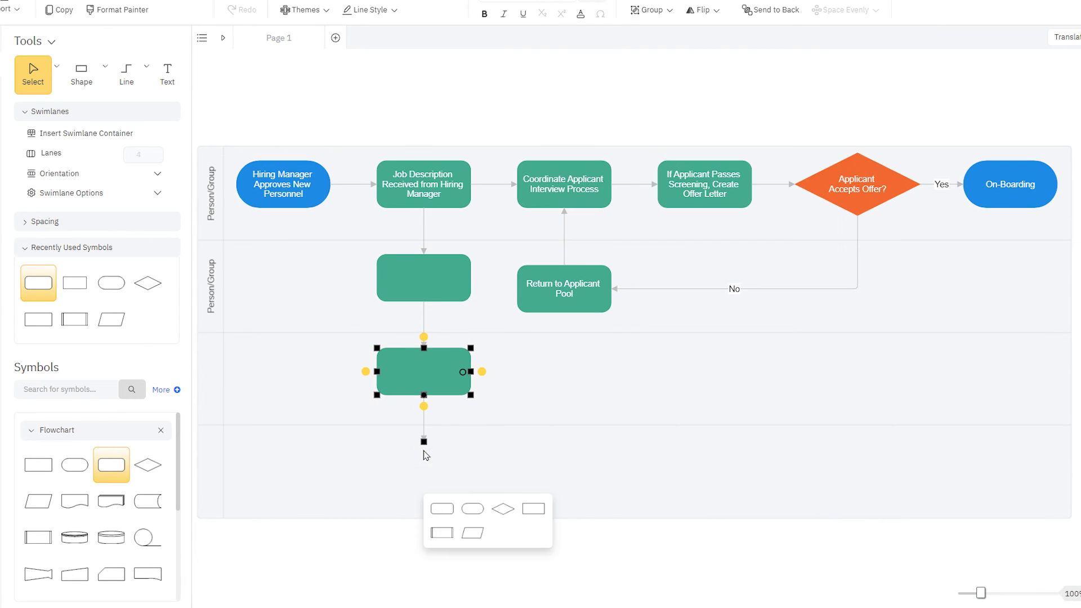
left_click(443, 508)
key("ctrl+z")
key("ctrl+z")
key("ctrl+z")
key("ctrl+z")
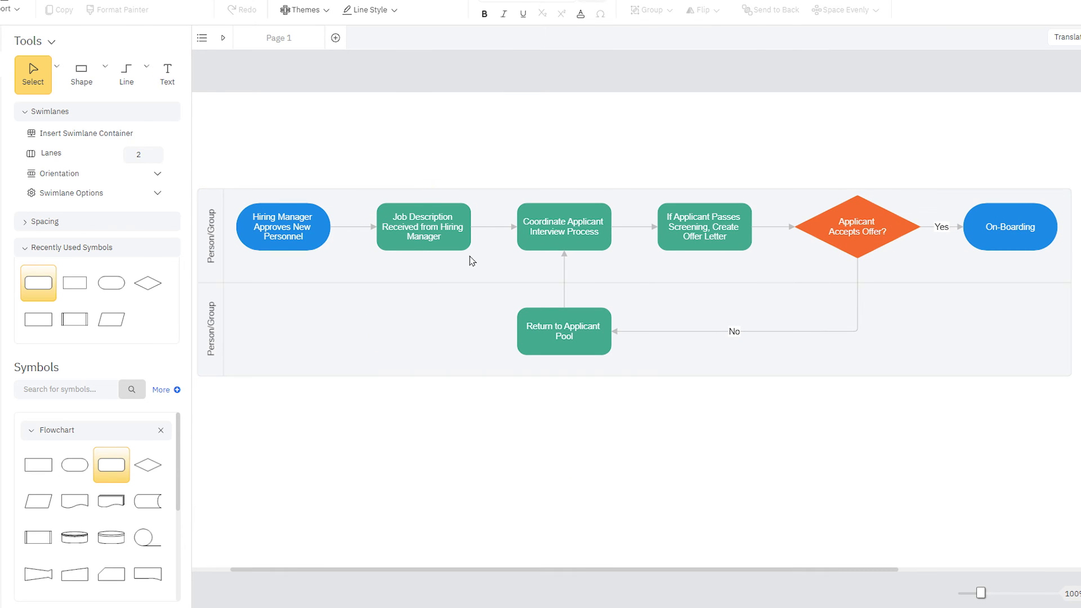
left_click_drag(437, 188, 613, 138)
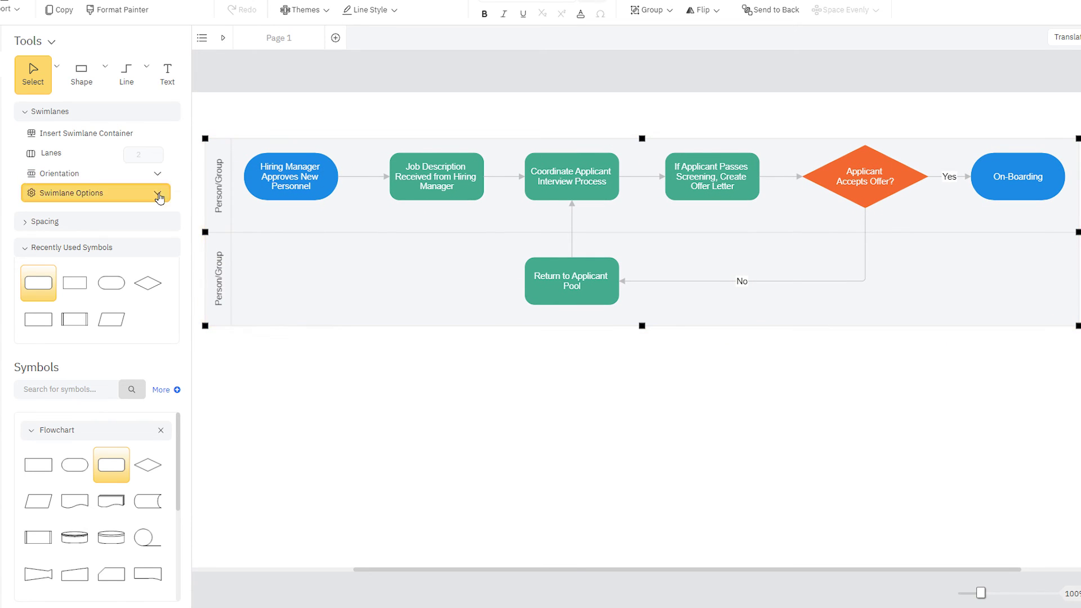
- Move the swimlane container below the flowchart, then undo the move
left_click(158, 195)
left_click(236, 228)
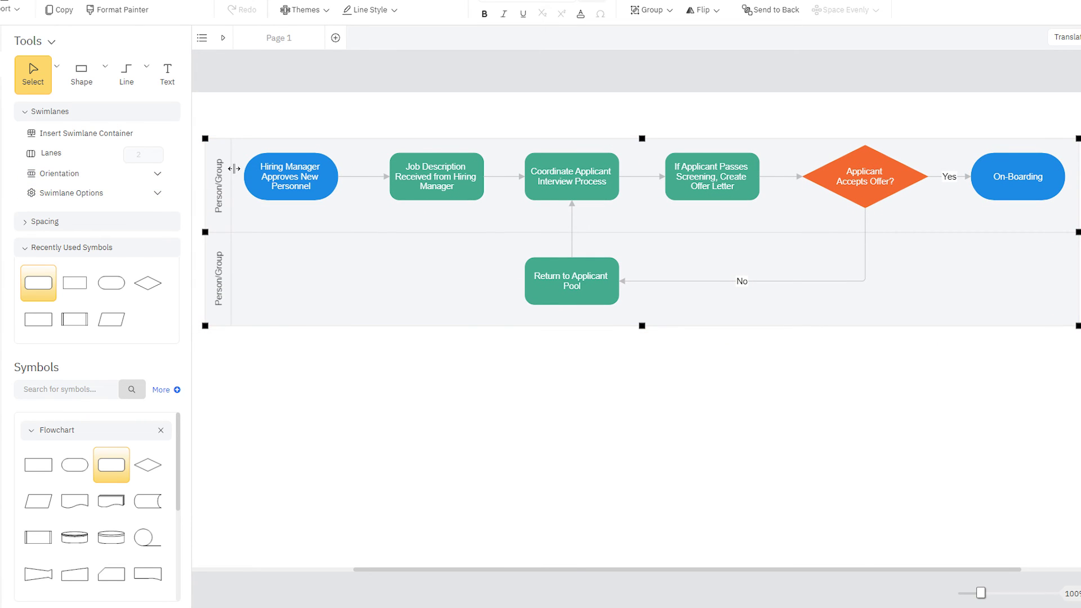
left_click_drag(251, 137, 269, 368)
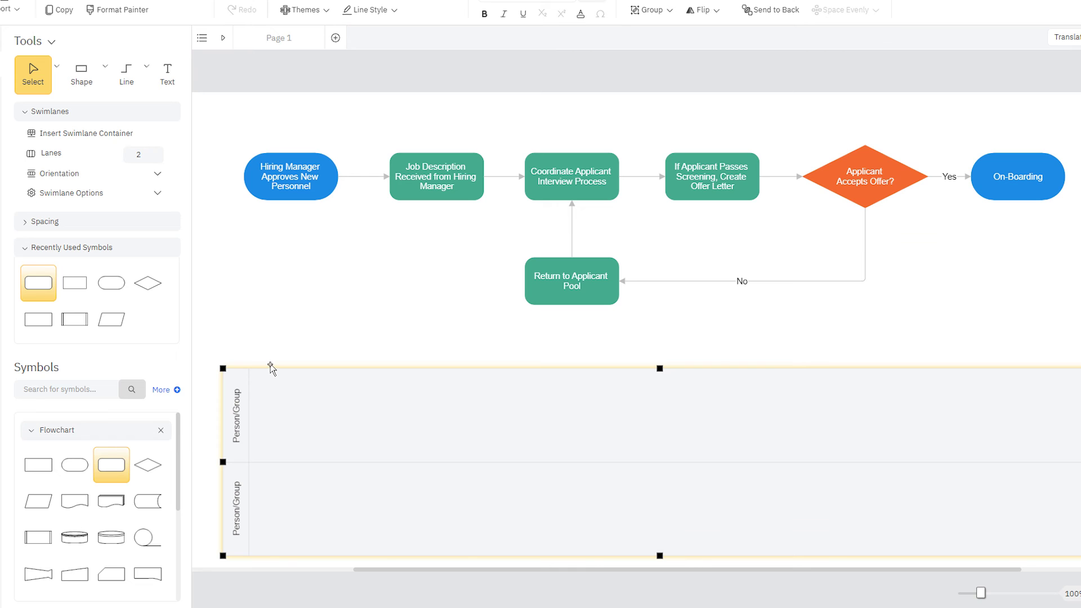
key("ctrl+z")
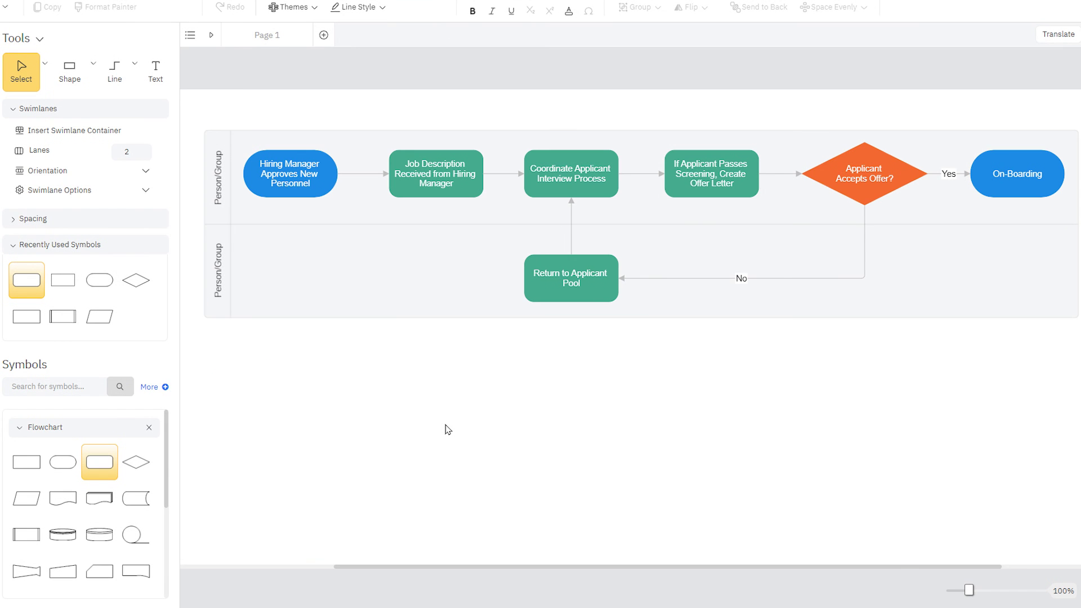
- Edit both lanes' Person/Group labels and bring up the swimlane option settings
double_click(220, 300)
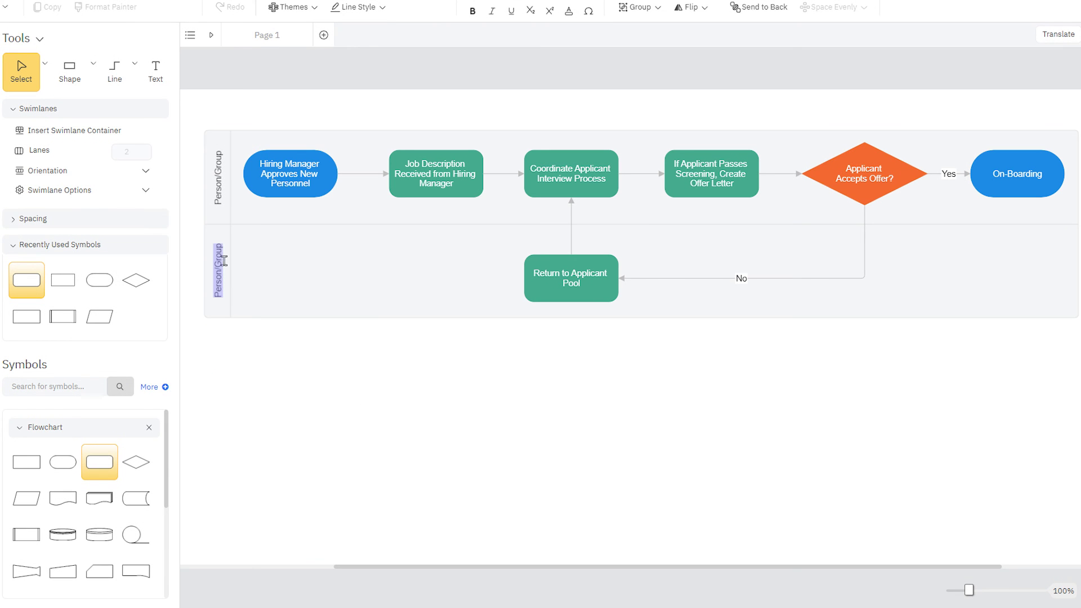
left_click_drag(217, 207, 223, 139)
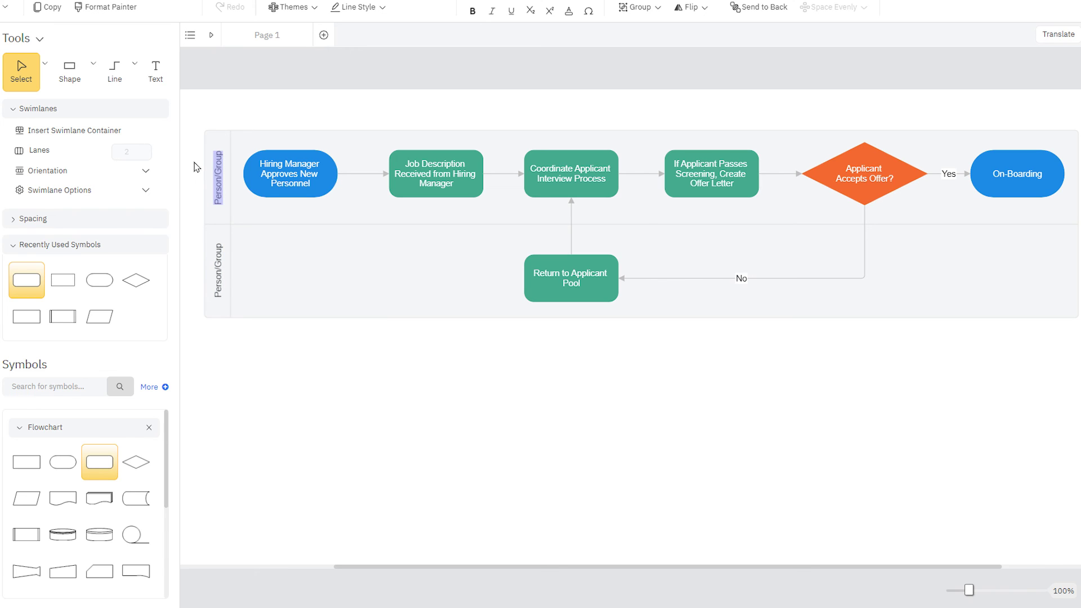
left_click(146, 190)
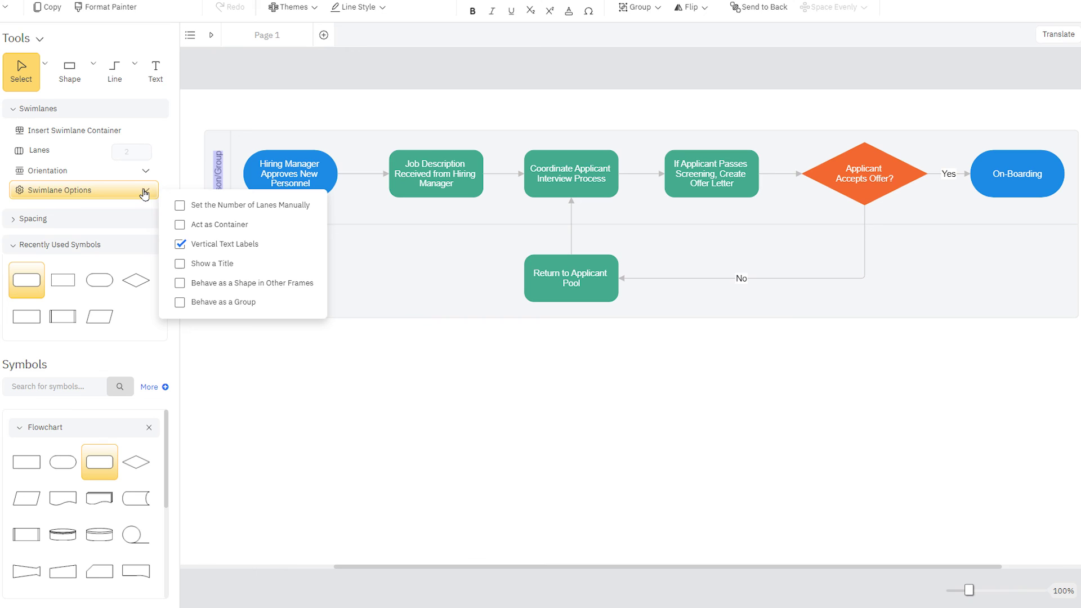
- Turn on the swimlane title and make it read 'Hiring Process'
left_click(210, 269)
left_click(292, 468)
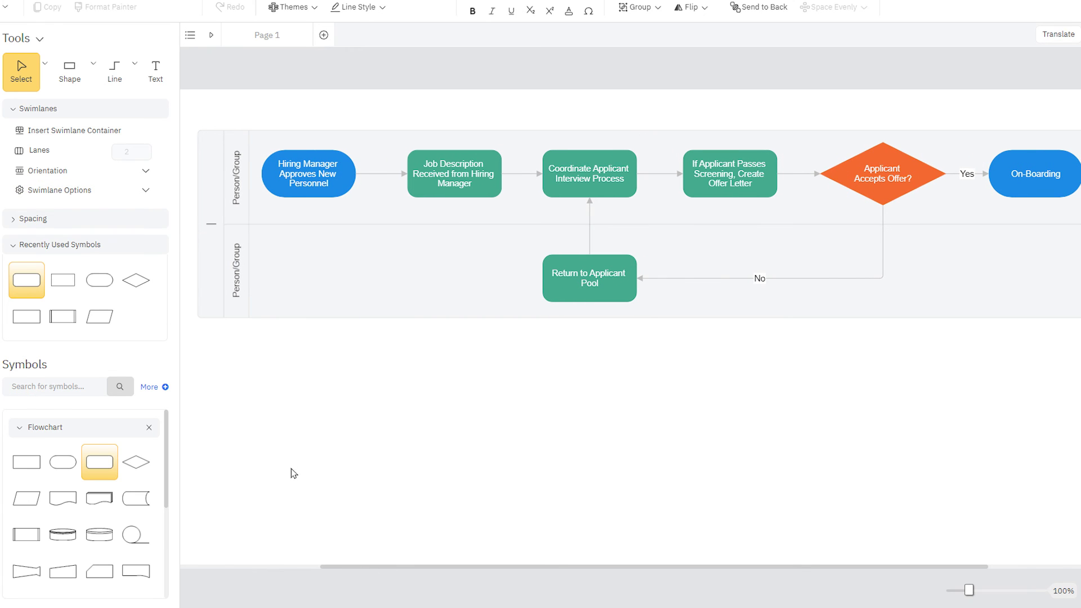
type("Process")
left_click(291, 464)
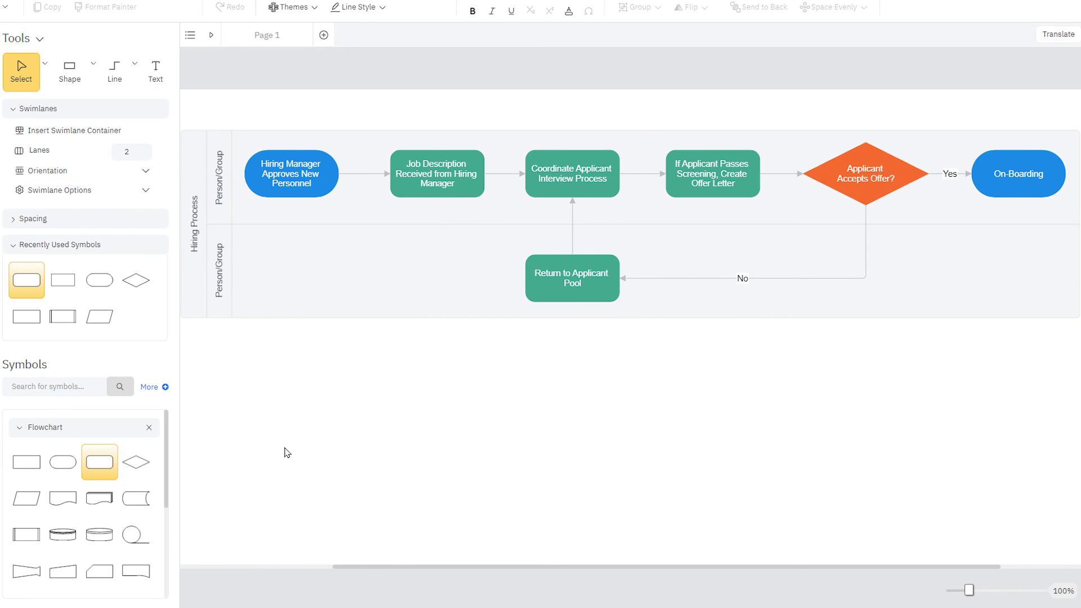
- Change the lane orientation to Vertical, then to Grid with vertical and horizontal lanes
left_click(302, 179)
left_click(144, 172)
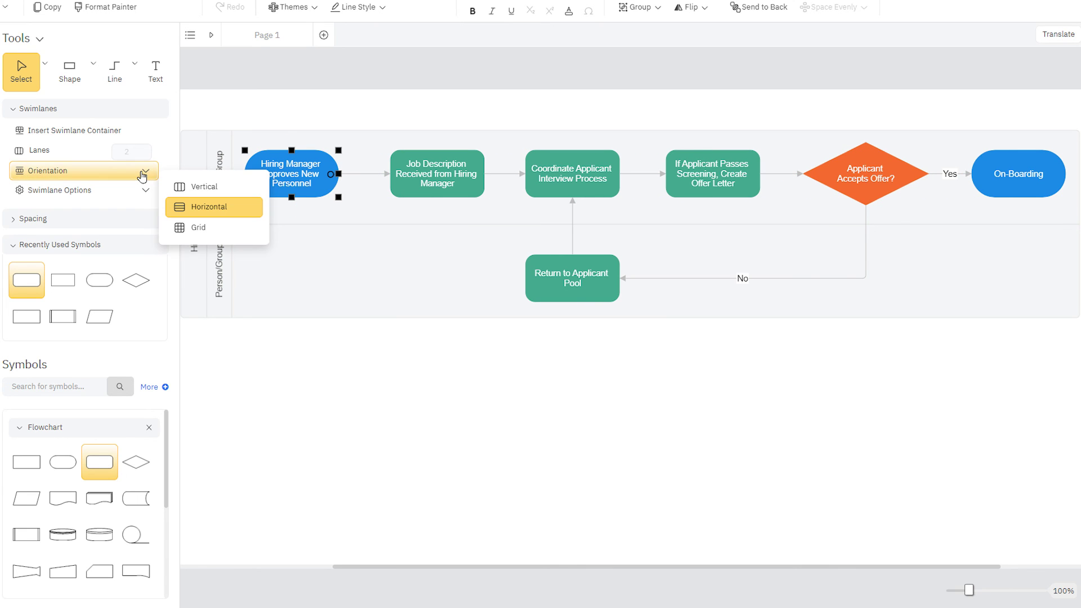
left_click(196, 185)
left_click(146, 178)
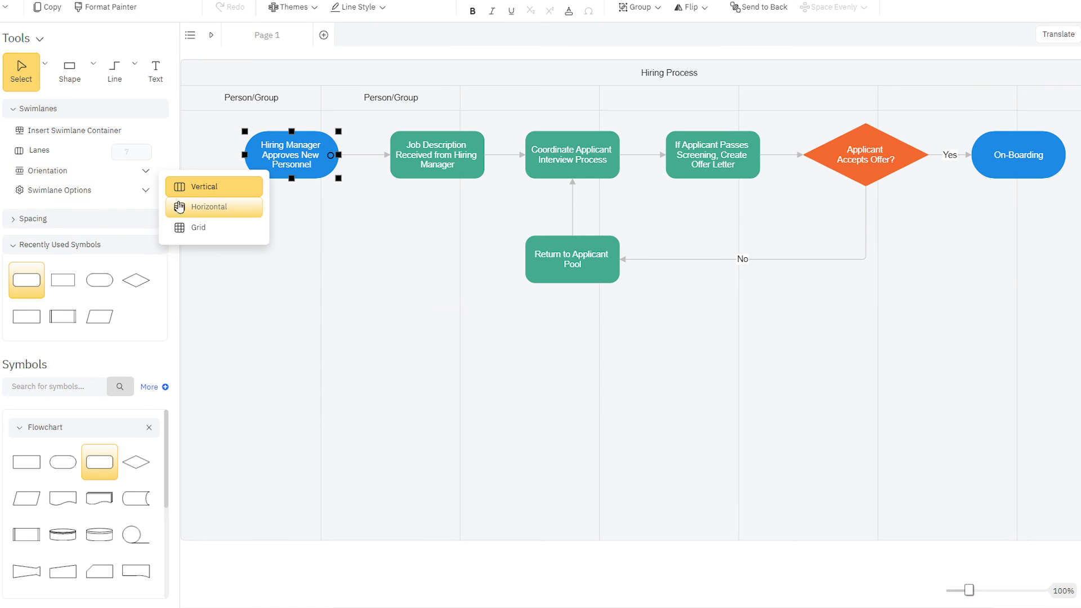
- Move Hiring Manager and Job Description left into the first column
left_click(193, 229)
left_click_drag(294, 158, 248, 158)
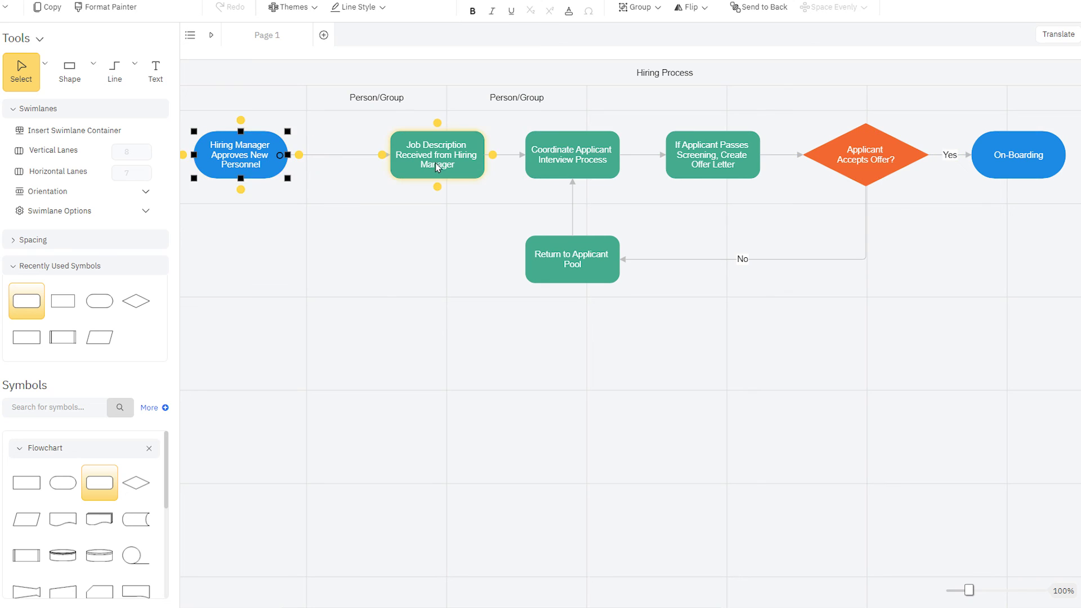
left_click_drag(437, 158, 384, 157)
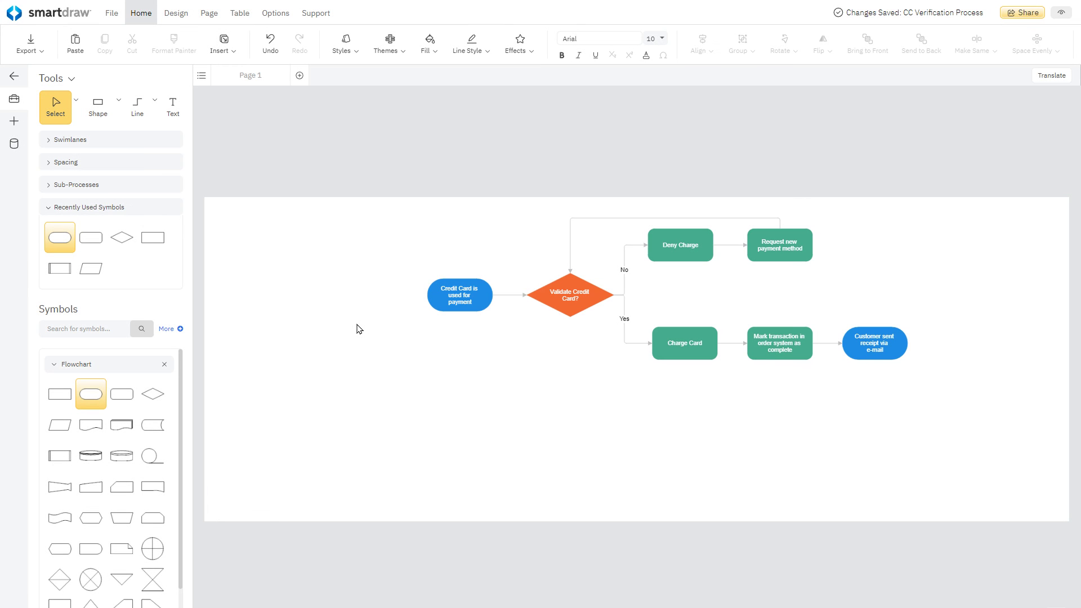
- Browse the Whiteboard and Data Visualizer blueprints, ending on the whiteboard list with Brainstorm and Matrix
left_click(16, 110)
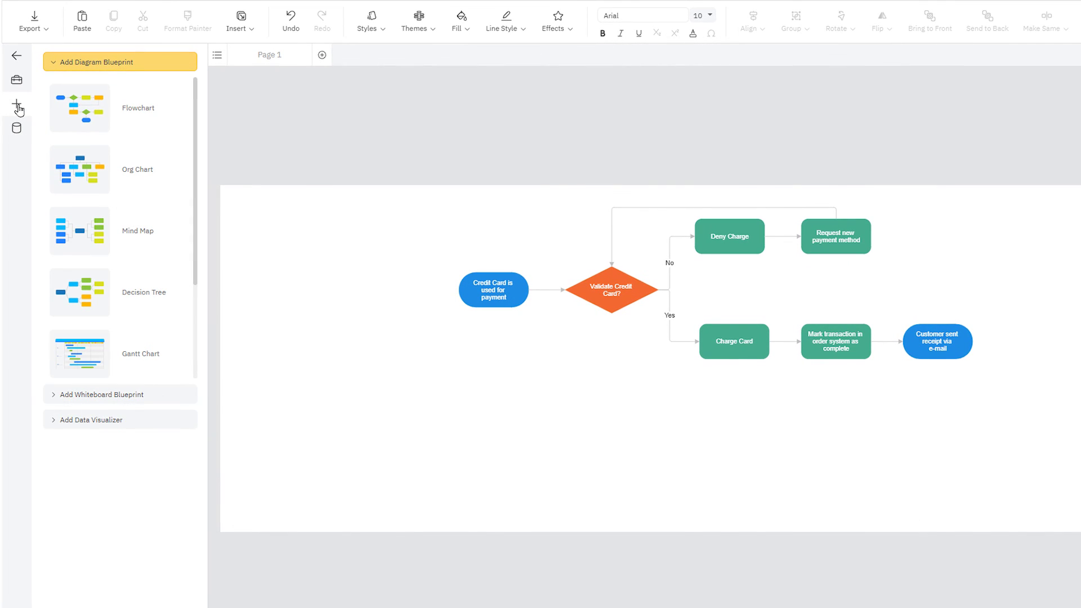
left_click(49, 396)
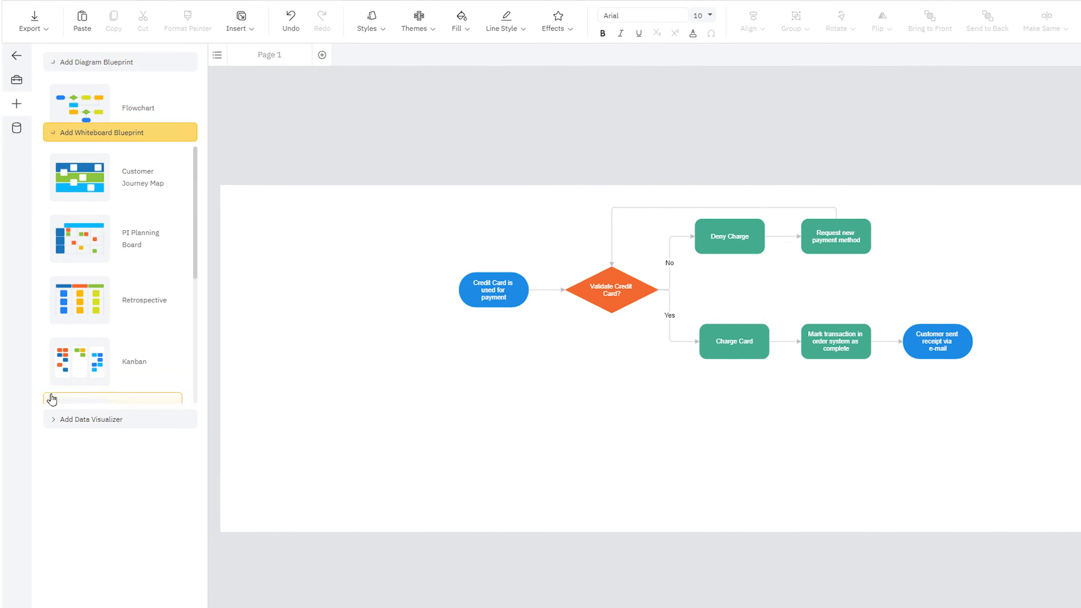
mouse_move(52, 399)
left_click(50, 422)
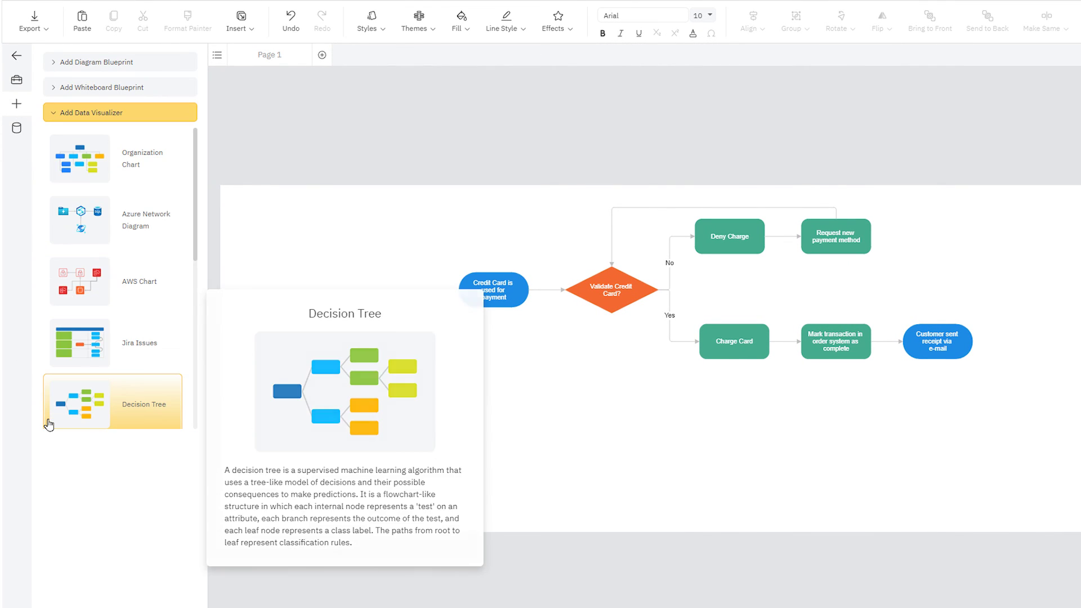
left_click(52, 93)
scroll(126, 237, "down", 2)
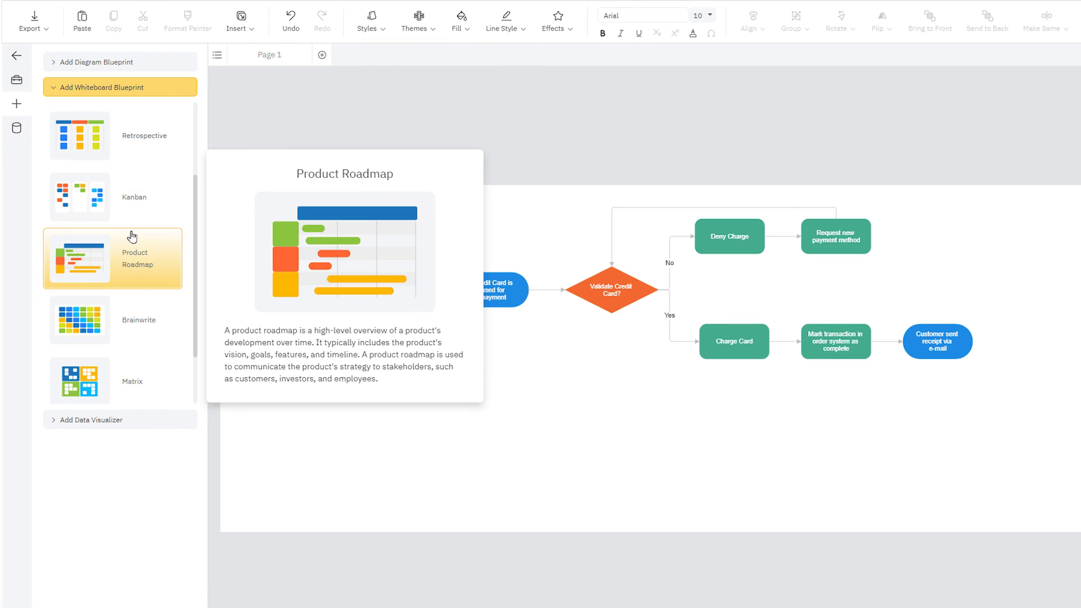
- Place a Brainwrite grid below the flowchart and an Org Chart blueprint at lower right
left_click(144, 315)
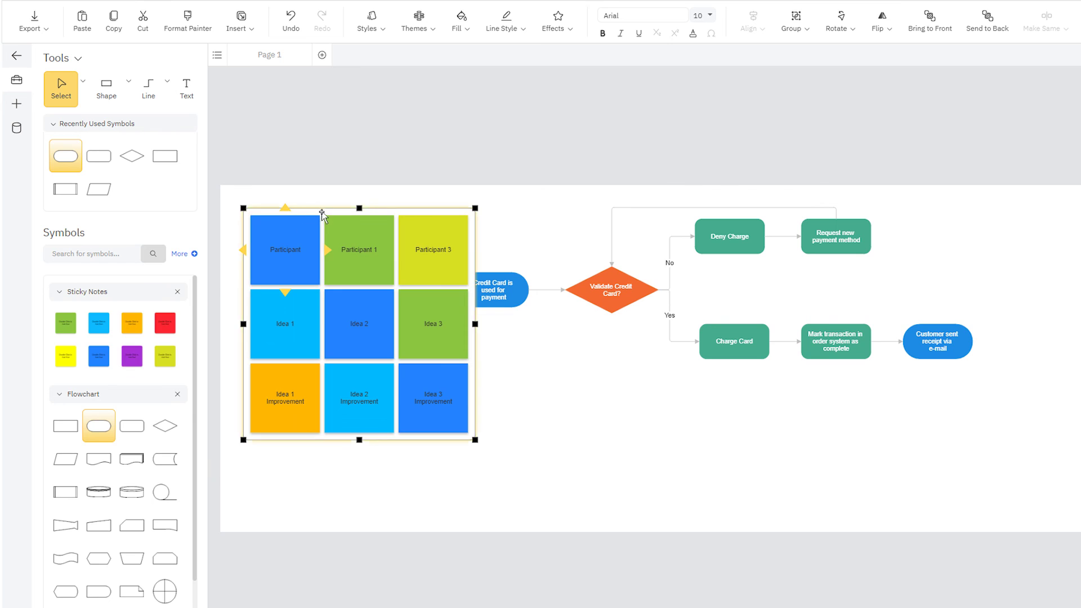
left_click_drag(322, 216, 470, 326)
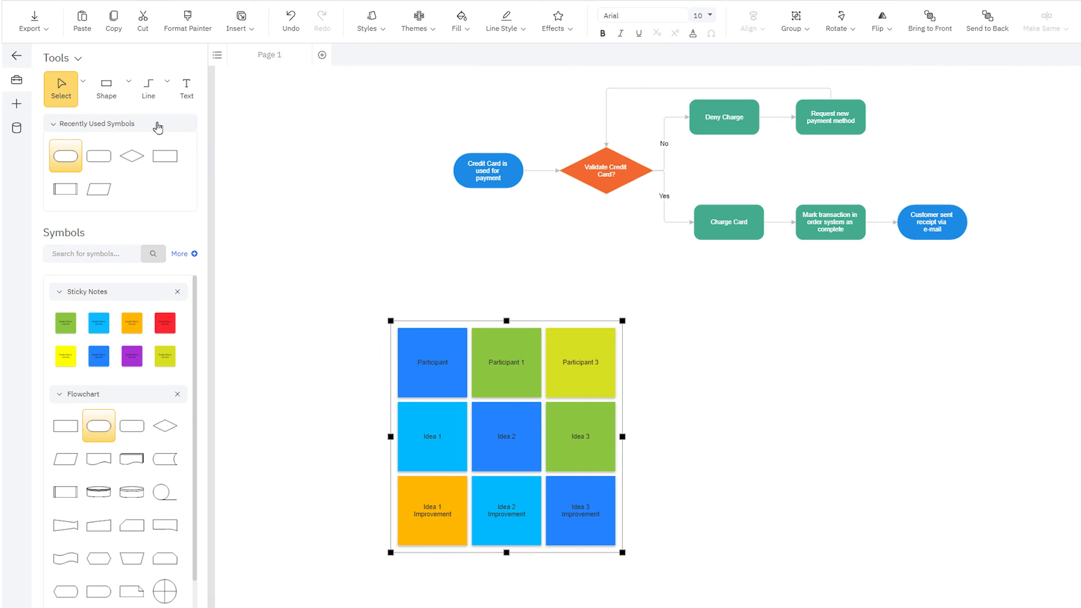
left_click(16, 104)
left_click(96, 61)
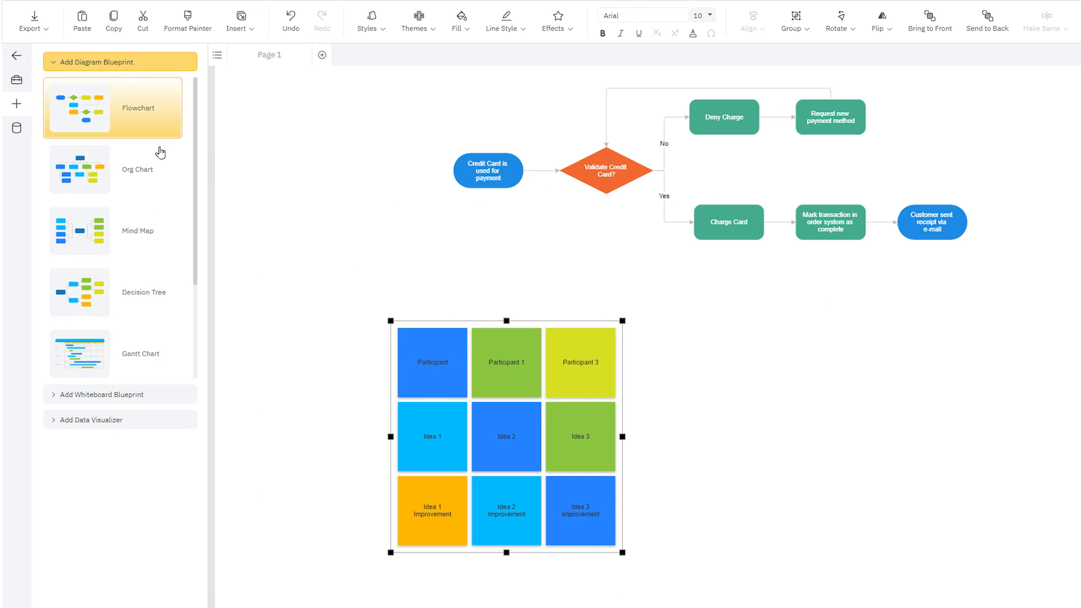
left_click(160, 169)
left_click_drag(374, 116, 838, 365)
- Select Charge Card, the Participant 3 note and the first lower org chart box to check placement
left_click(738, 226)
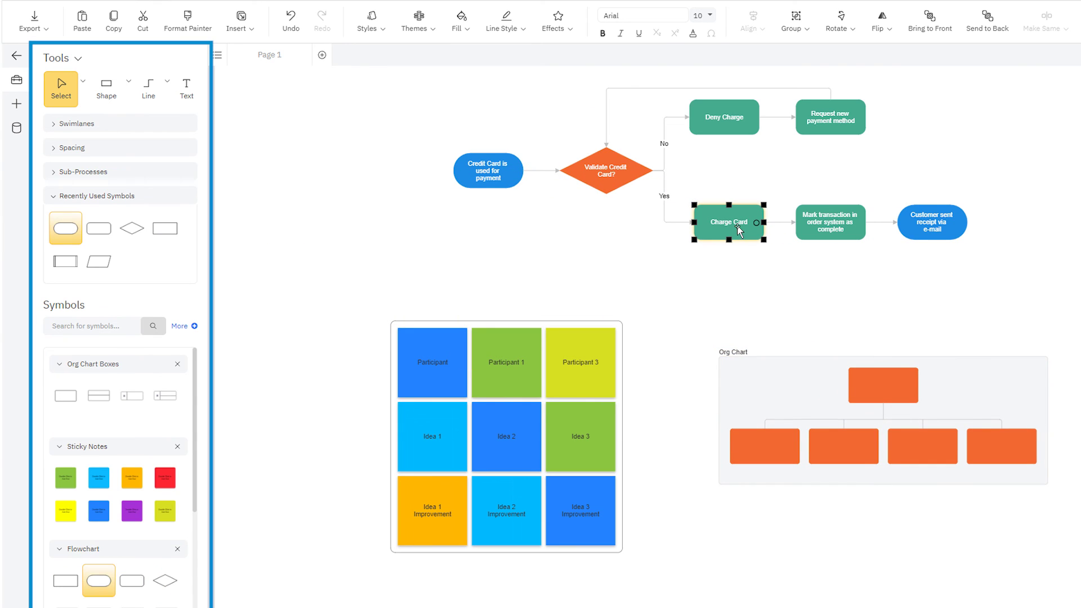
left_click(601, 365)
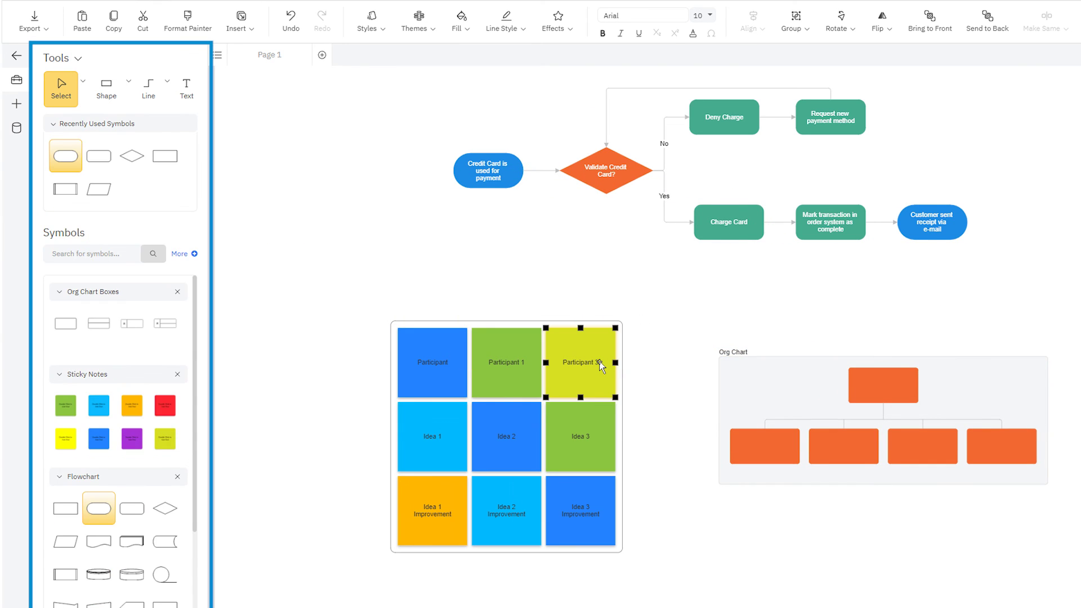
left_click(764, 440)
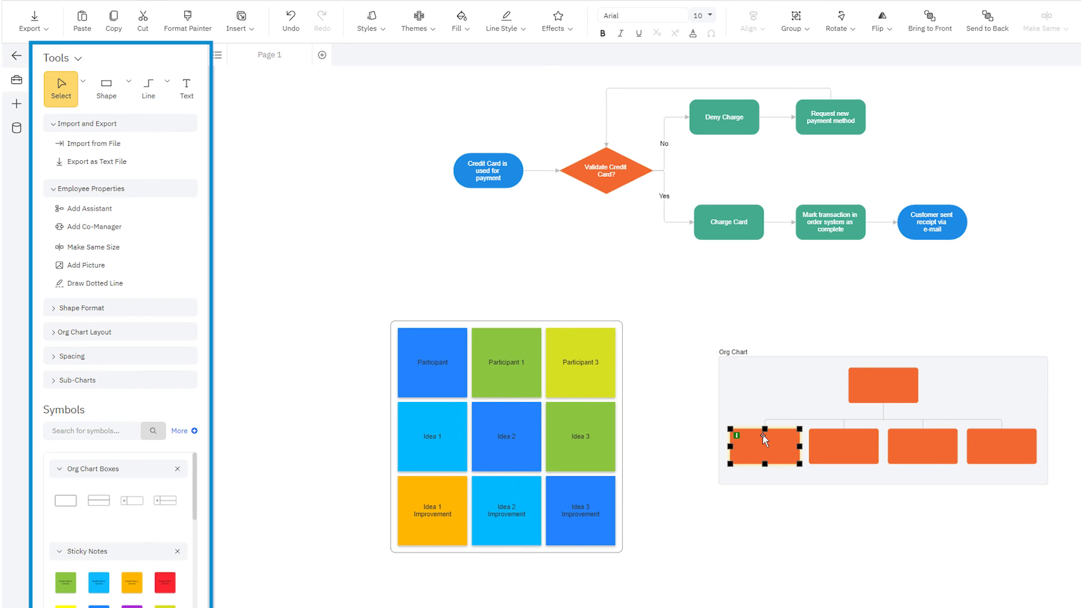
left_click(739, 230)
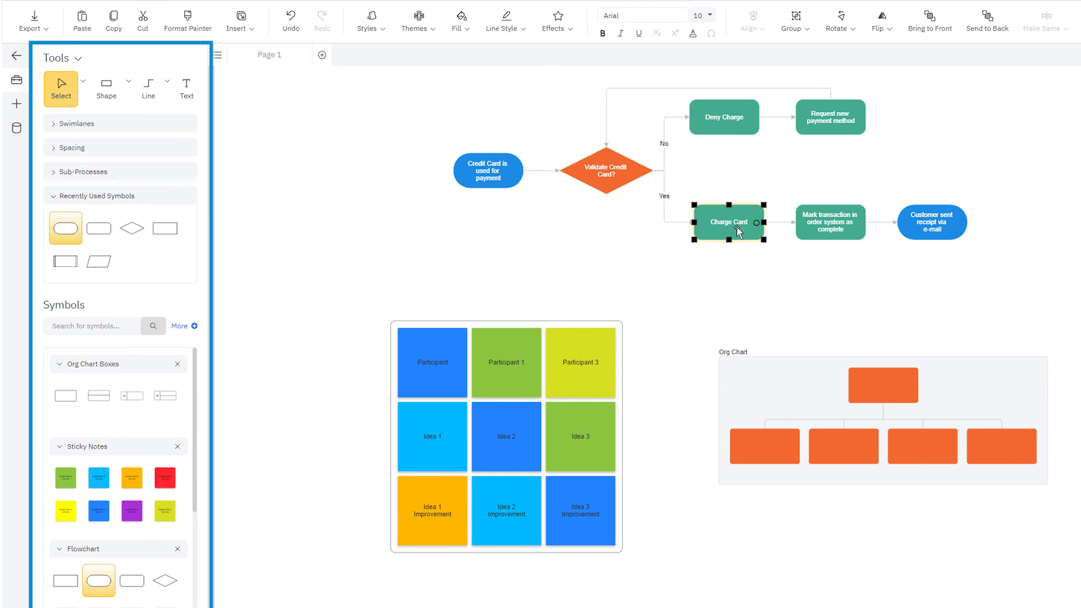